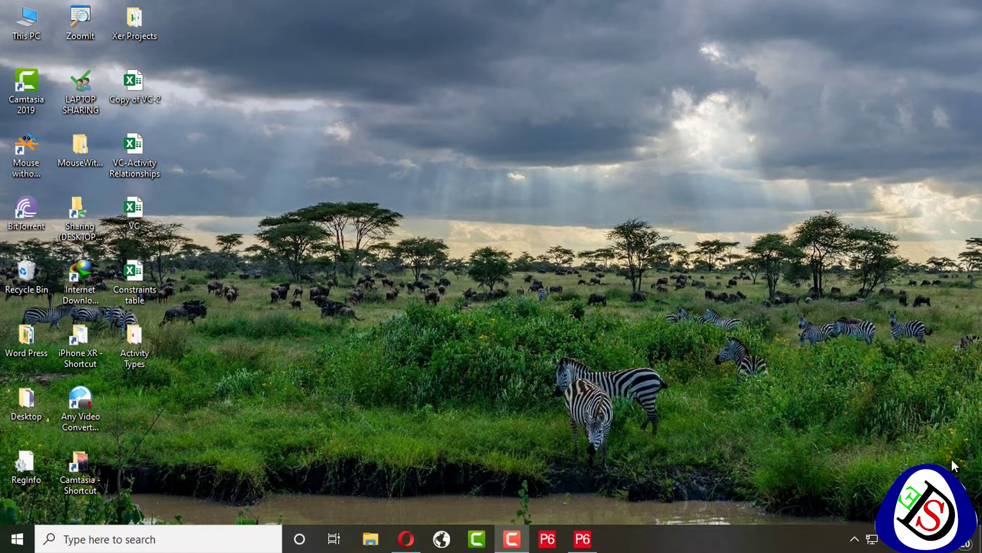
Switch to Primavera P6, open the Villa Construction project's activities and widen the activity table past the Finish column.
click(578, 537)
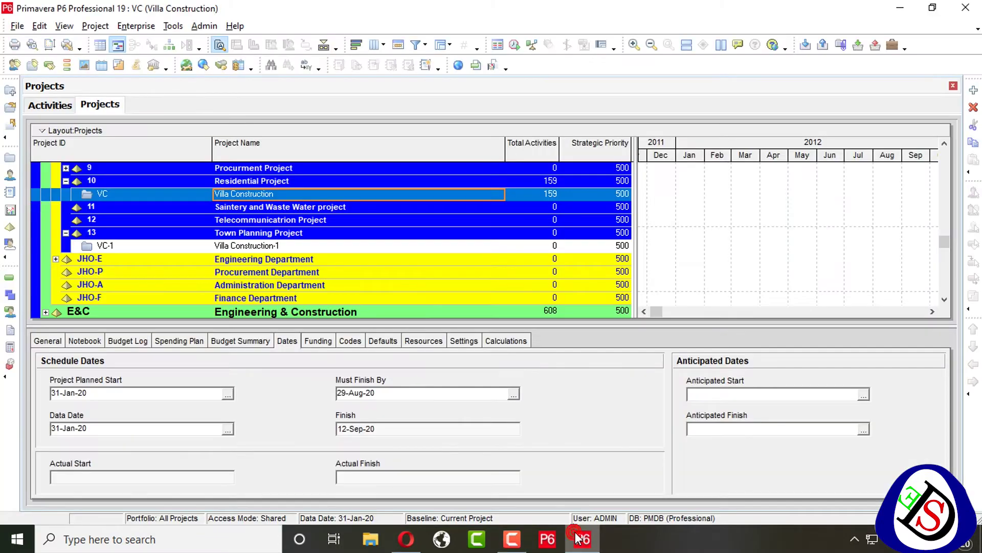
right_click(277, 194)
click(316, 169)
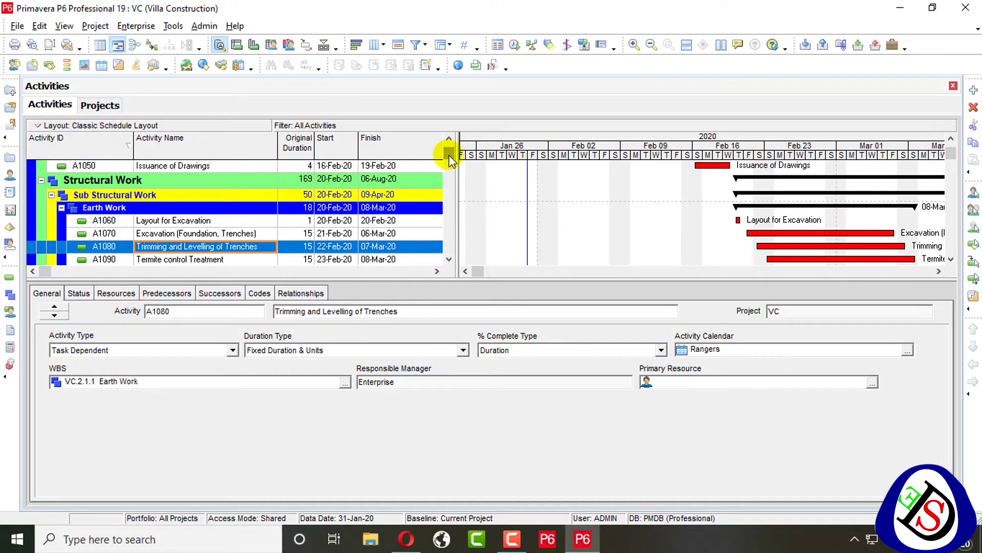
scroll(445, 149, up, 3)
drag(457, 148, 574, 142)
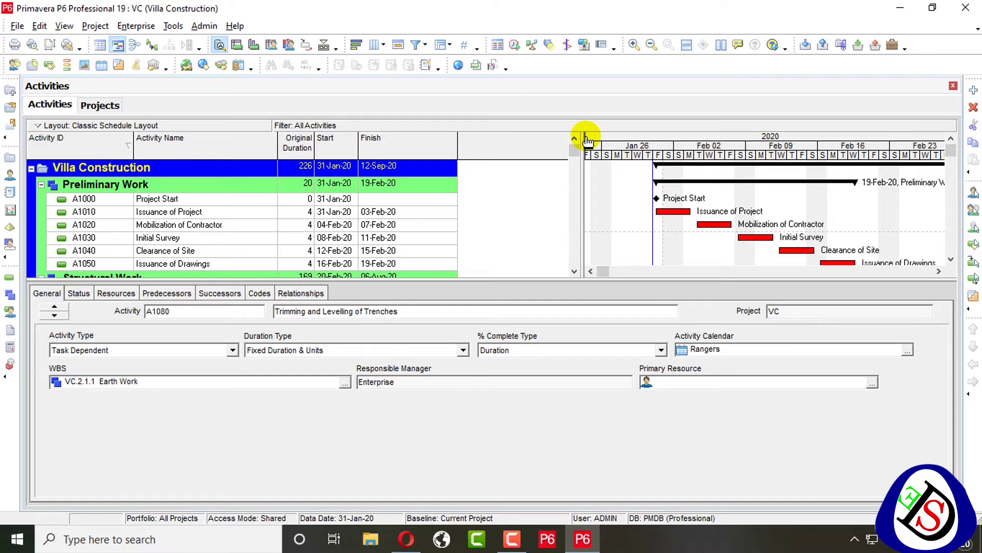
drag(583, 136, 501, 141)
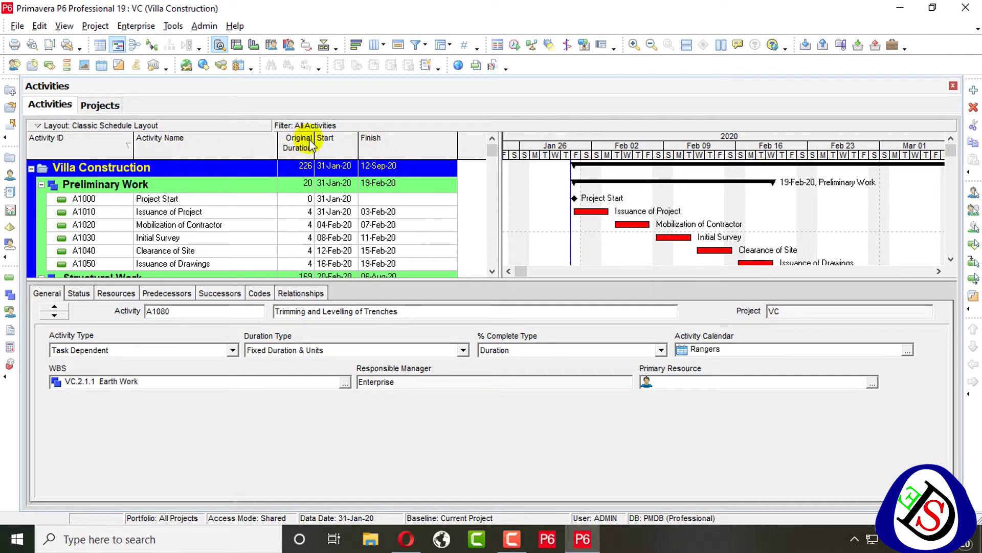
Open the activity table's column settings and search the available options for "calender".
right_click(485, 138)
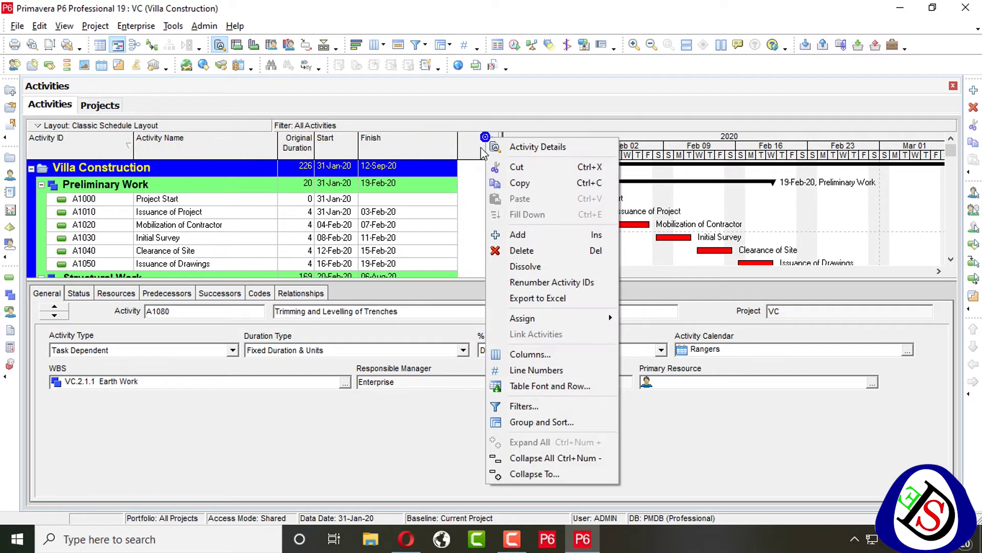
click(535, 353)
right_click(330, 252)
click(355, 256)
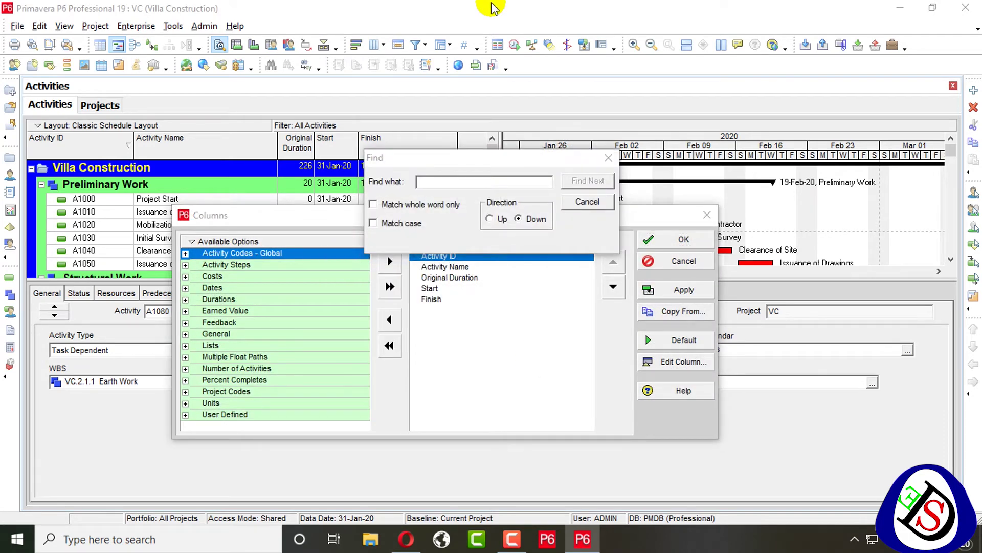
click(522, 180)
text(calender)
key(Return)
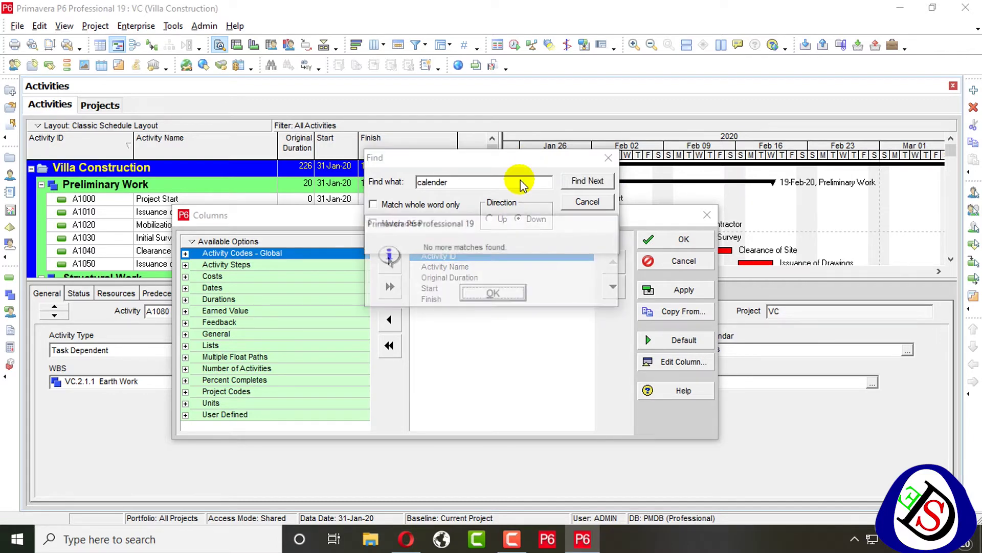
key(Return)
key(BackSpace)
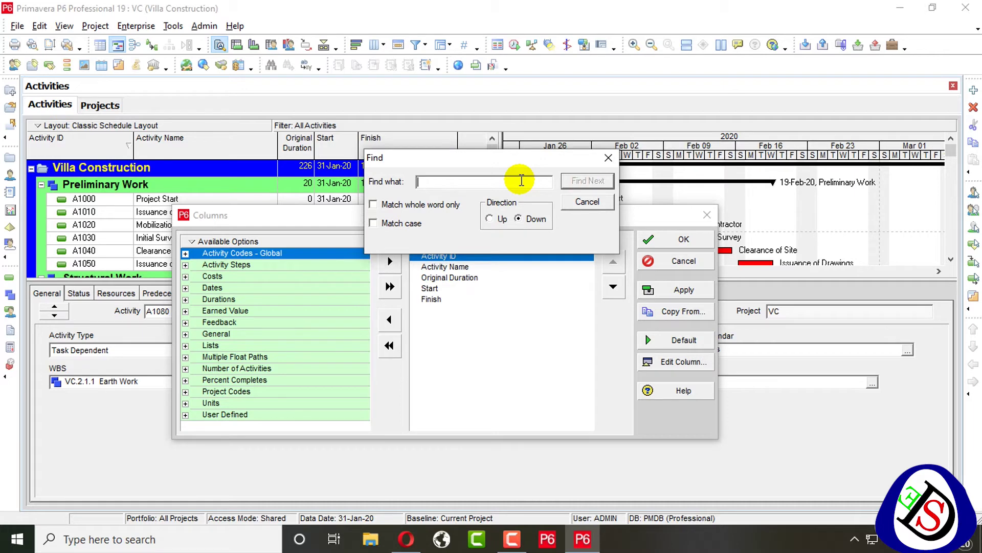
Search the available column options for "ca" and go through the successive matches.
text(ca)
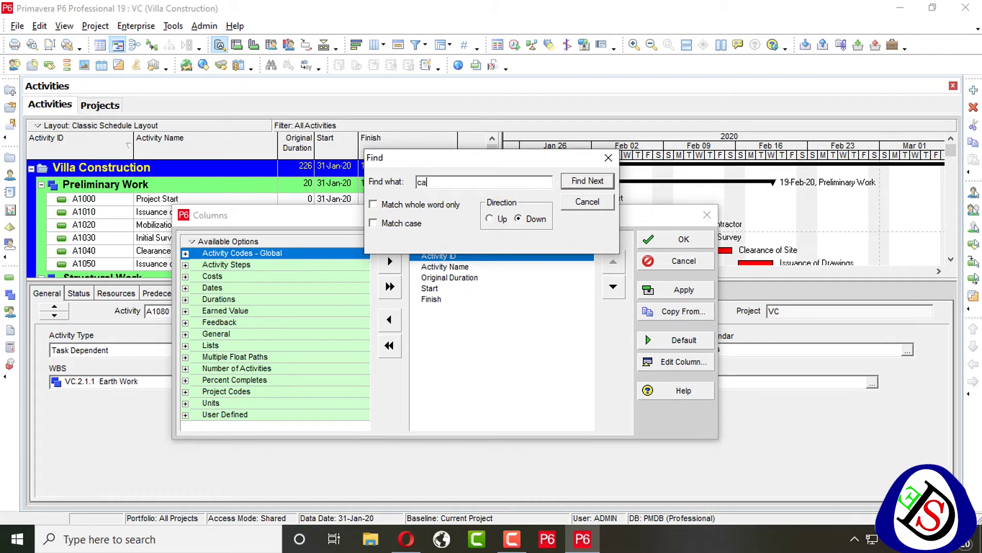
key(Return)
key(Return)
key(Return)
key(Return)
key(Return)
key(Return)
key(Return)
key(Return)
key(Return)
key(Return)
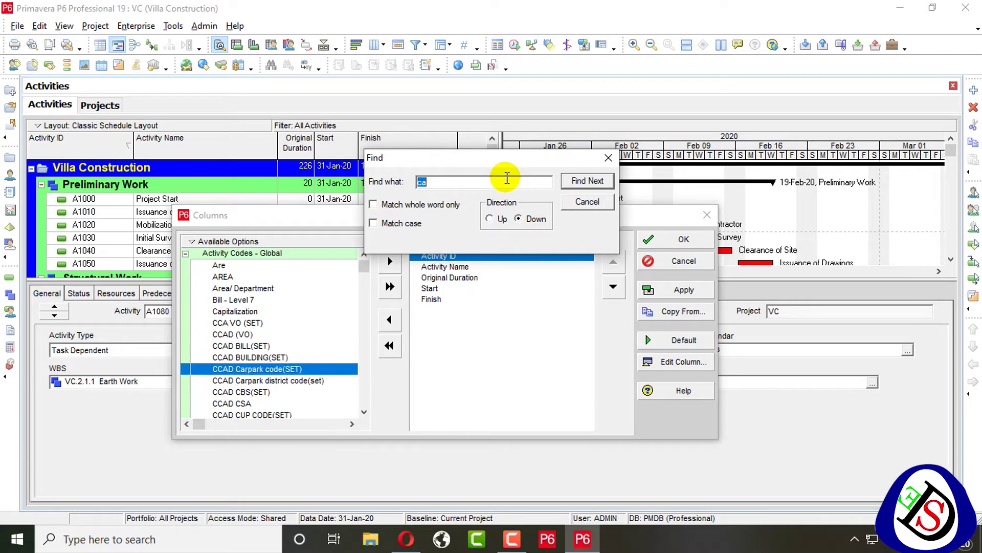
key(Return)
key(Return)
key(Return)
key(Return)
key(Return)
key(Return)
key(Return)
key(Return)
key(Return)
key(Return)
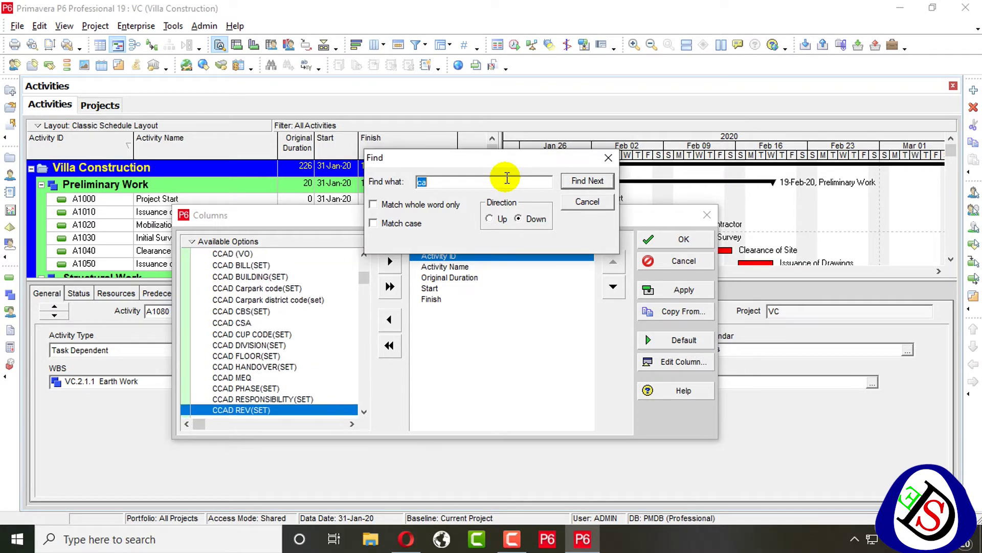
key(BackSpace)
key(Return)
key(Return)
key(Return)
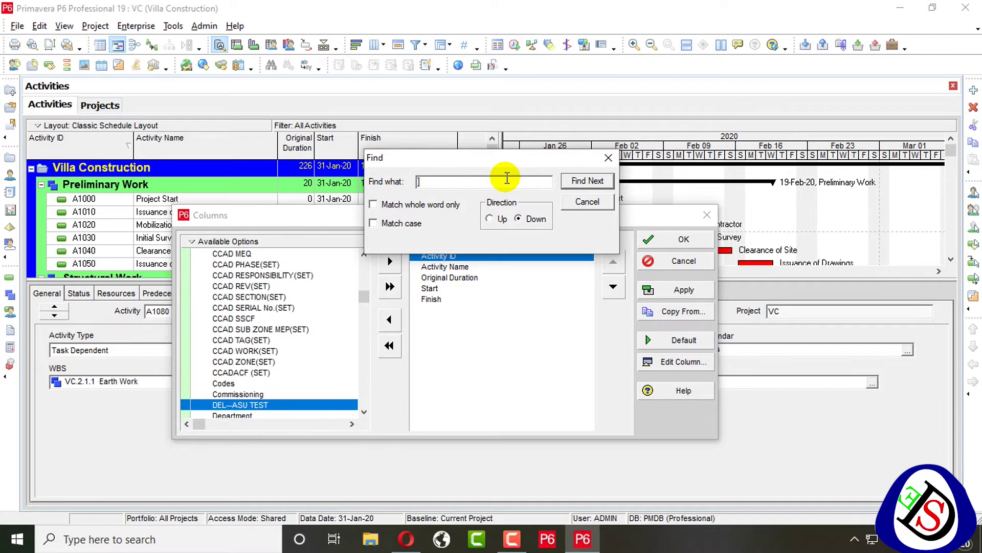
key(Return)
key(Return)
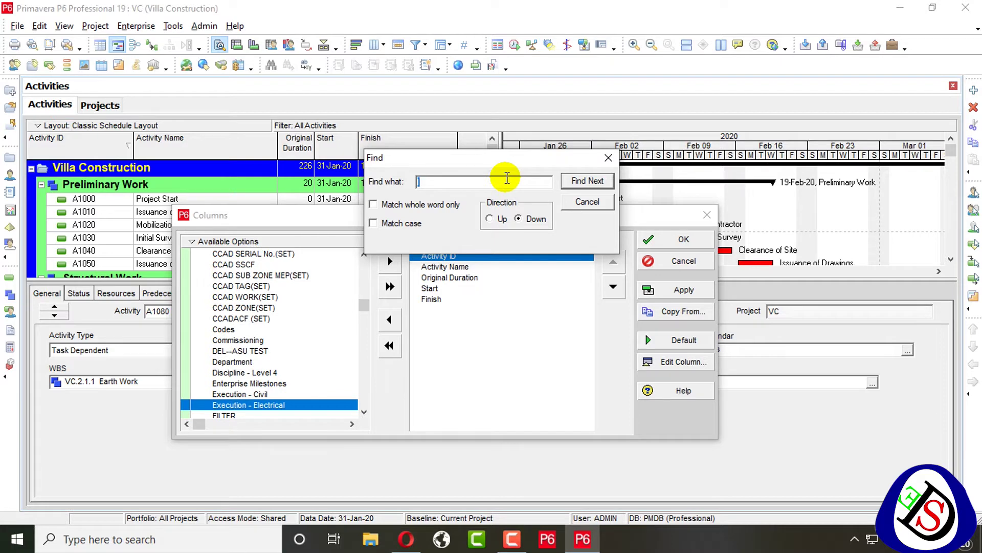
Search the available options for "cal", add Calendar to the selected columns and place it after Finish.
text(cal)
key(Return)
key(Return)
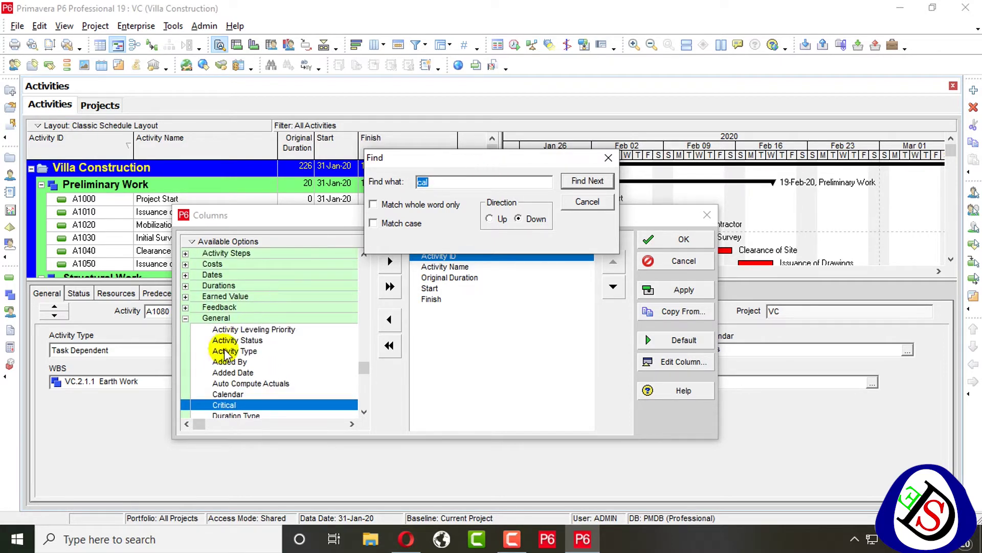
click(245, 404)
click(271, 394)
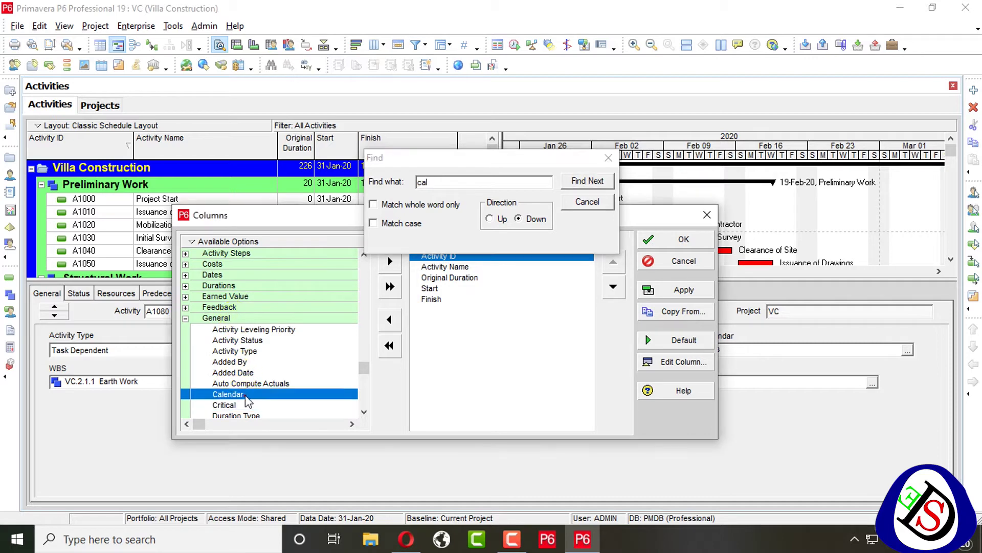
click(389, 275)
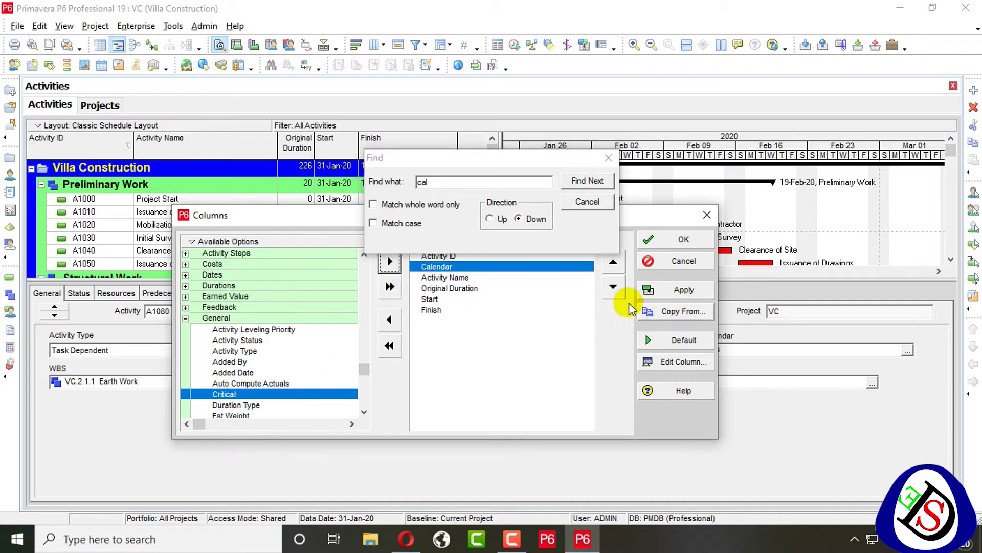
click(614, 287)
click(614, 286)
click(614, 286)
click(614, 286)
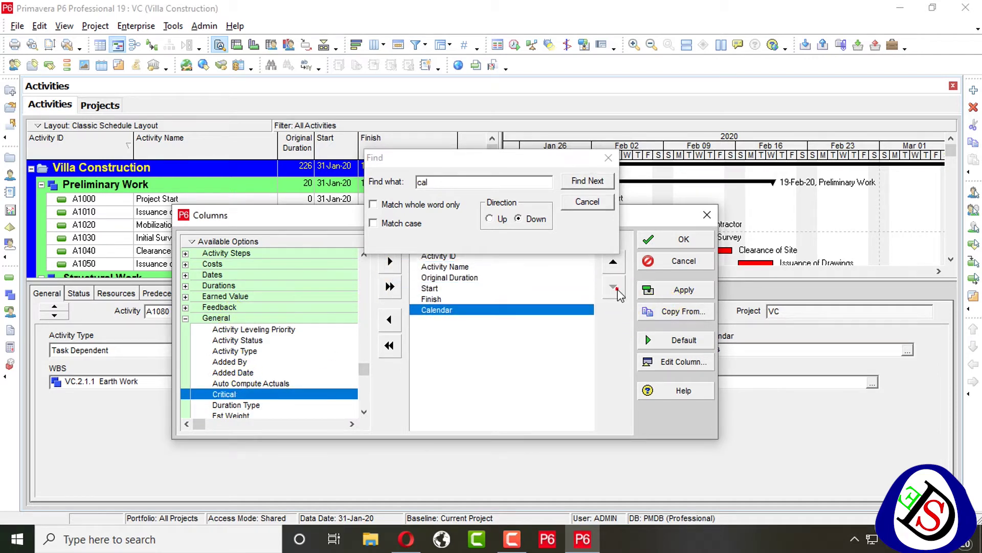
Apply the column selection and widen the activity table to check the calendar assigned to each activity.
click(608, 158)
click(698, 292)
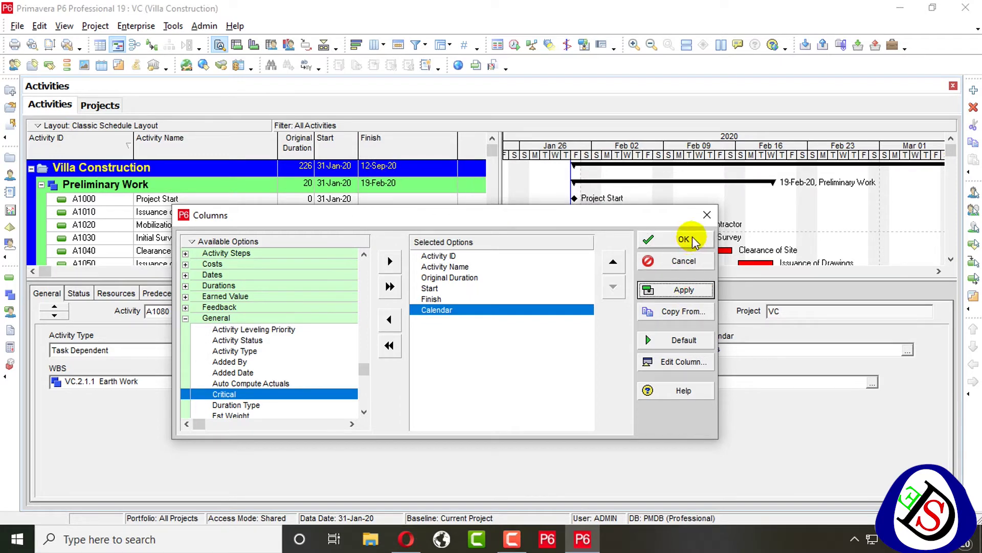
click(684, 239)
drag(500, 153, 628, 154)
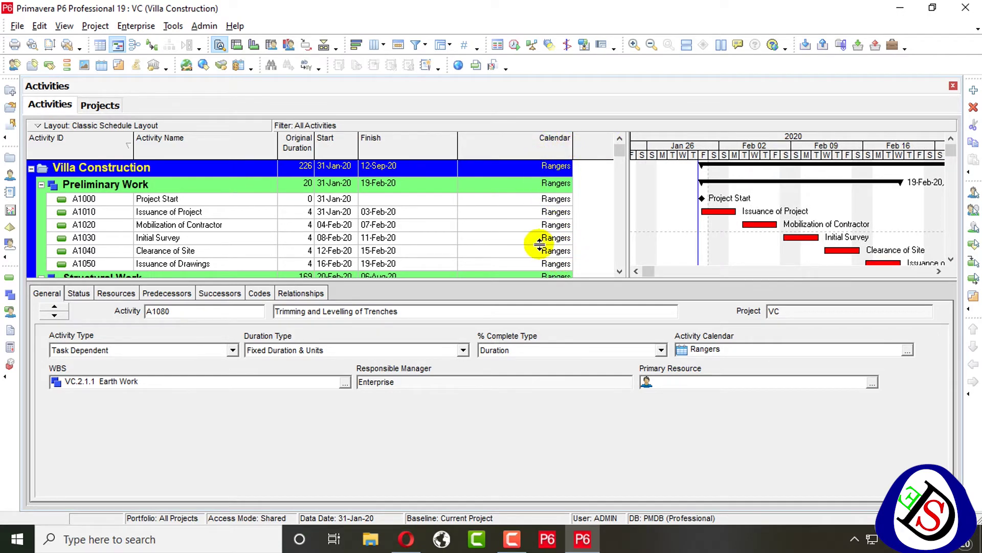
scroll(552, 251, down, 3)
scroll(546, 247, up, 3)
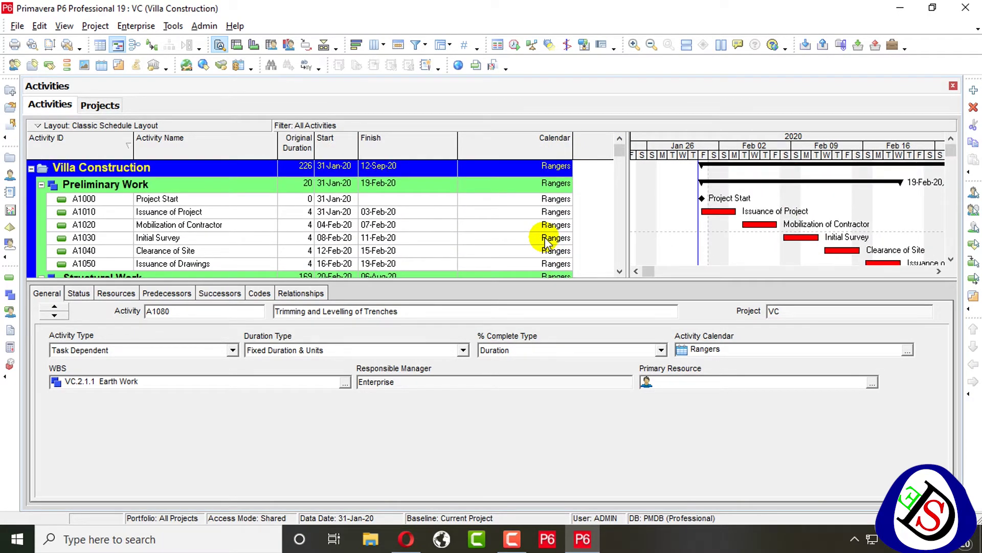
scroll(547, 245, down, 3)
scroll(545, 239, up, 3)
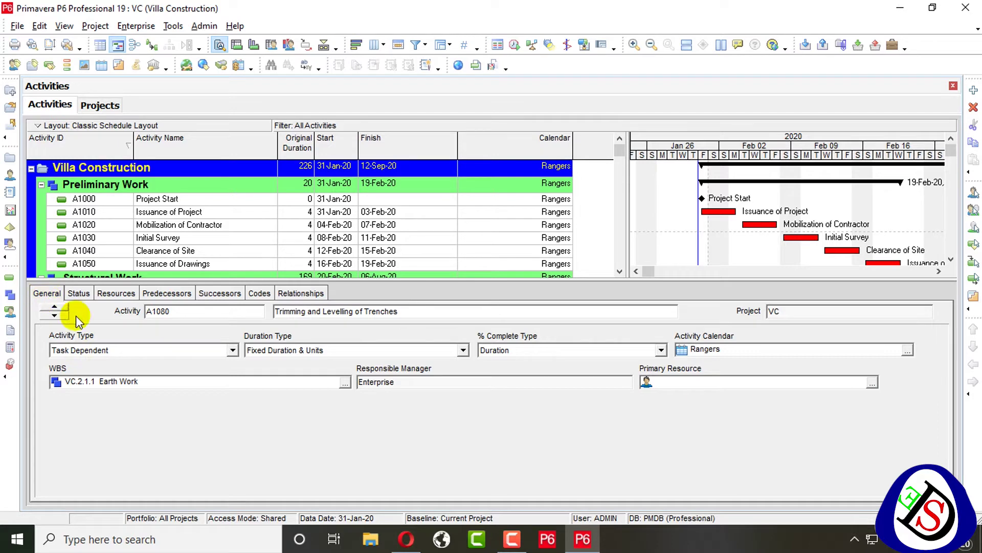
Review the activity type options, and examine the predecessors and successors of activity A1060 Layout for Excavation.
click(105, 350)
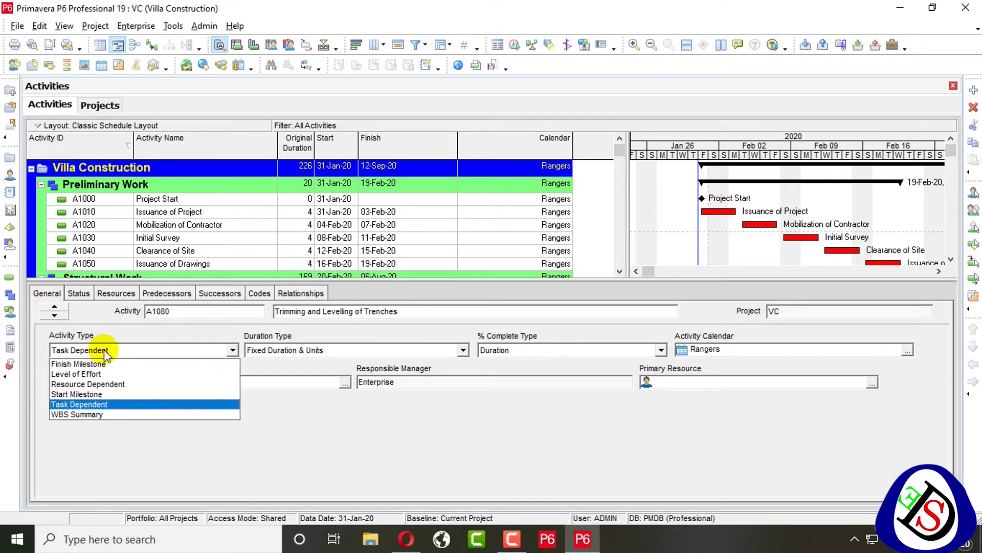
click(199, 250)
click(198, 250)
scroll(649, 256, down, 2)
scroll(272, 256, down, 2)
click(226, 209)
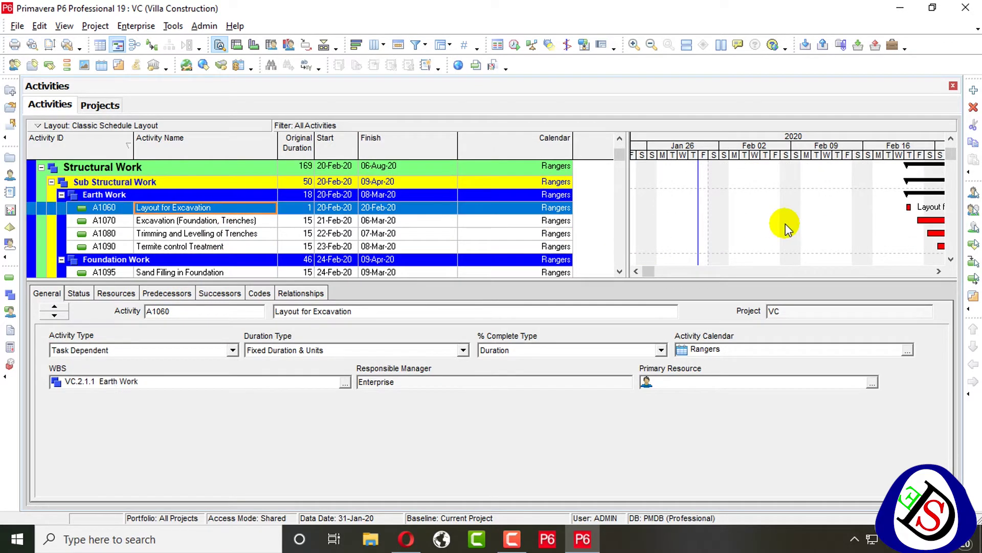
click(305, 293)
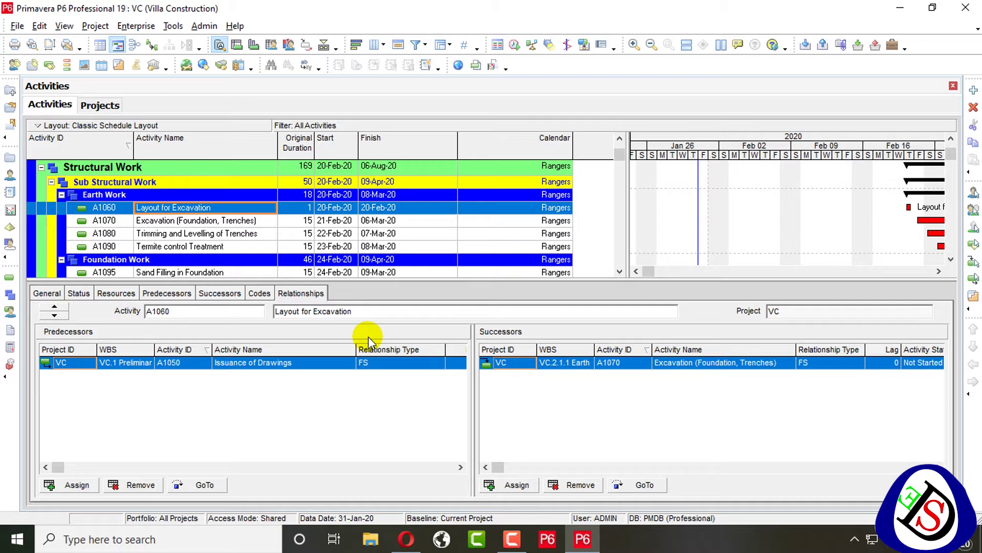
Choose Task Dependent as the activity type of A1060 Layout for Excavation and review the other type options.
scroll(539, 266, up, 3)
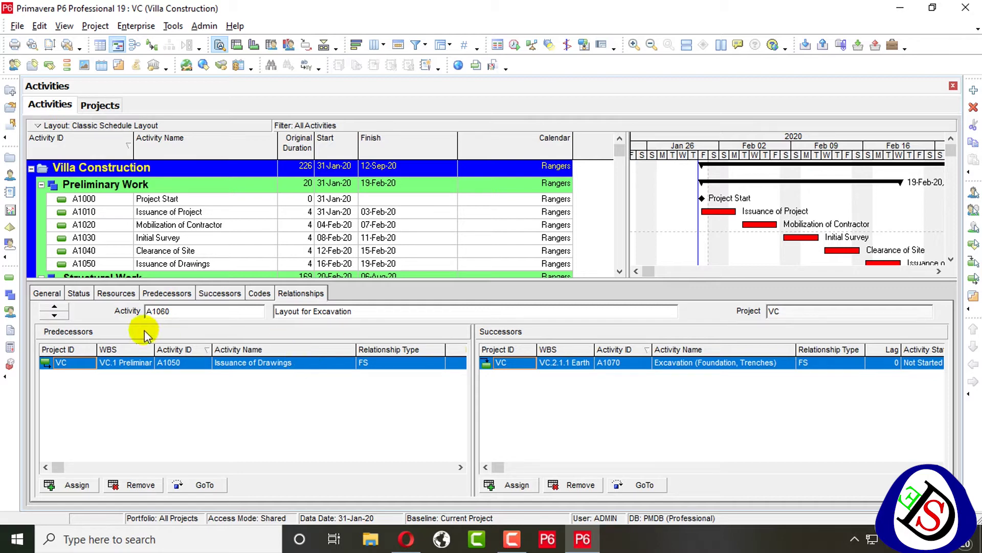
click(46, 293)
click(121, 350)
click(93, 407)
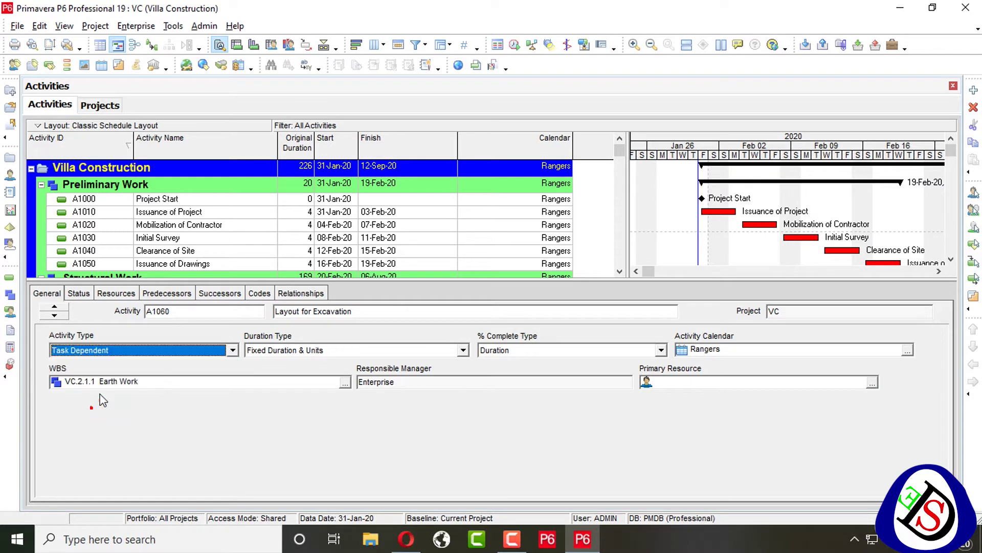
click(142, 353)
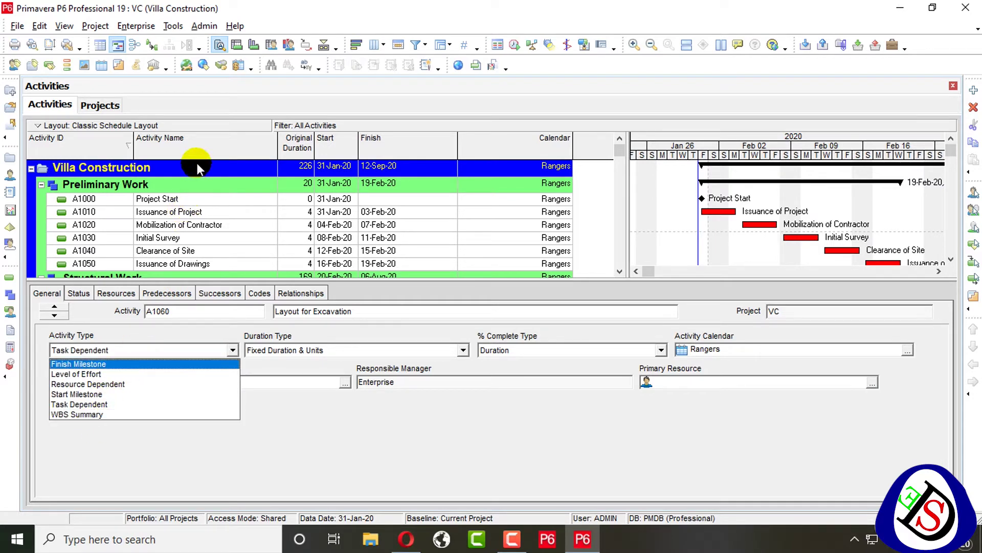
Choose Start Milestone as the activity type of A1000 Project Start.
click(174, 196)
click(171, 198)
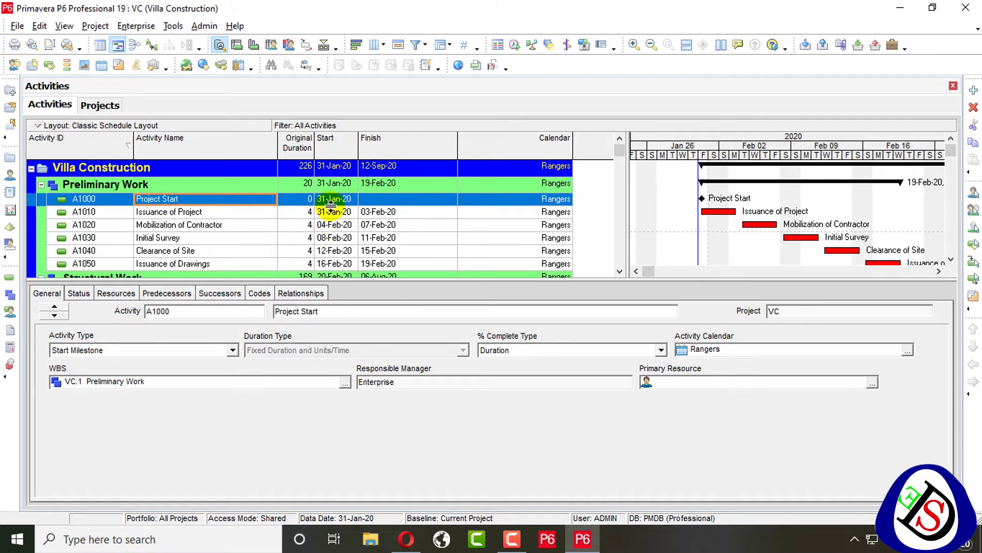
click(198, 349)
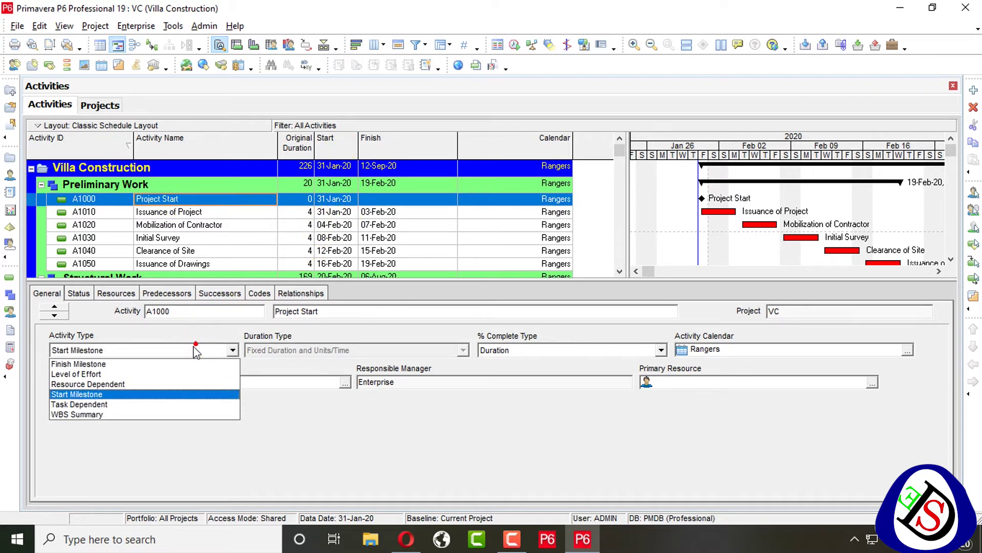
click(135, 396)
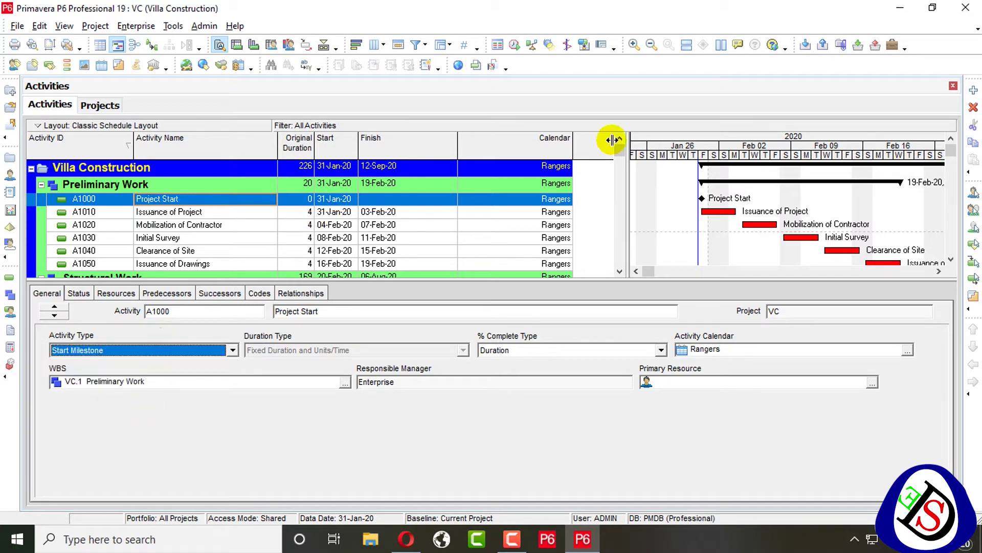
Set the activity type of A2470 Project Completion to Finish Milestone.
drag(617, 156, 606, 273)
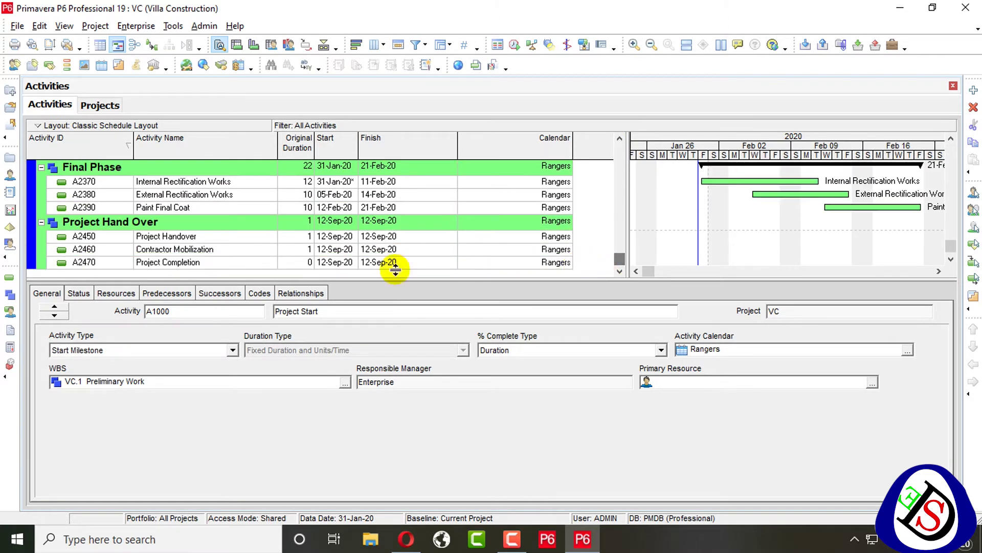
click(222, 263)
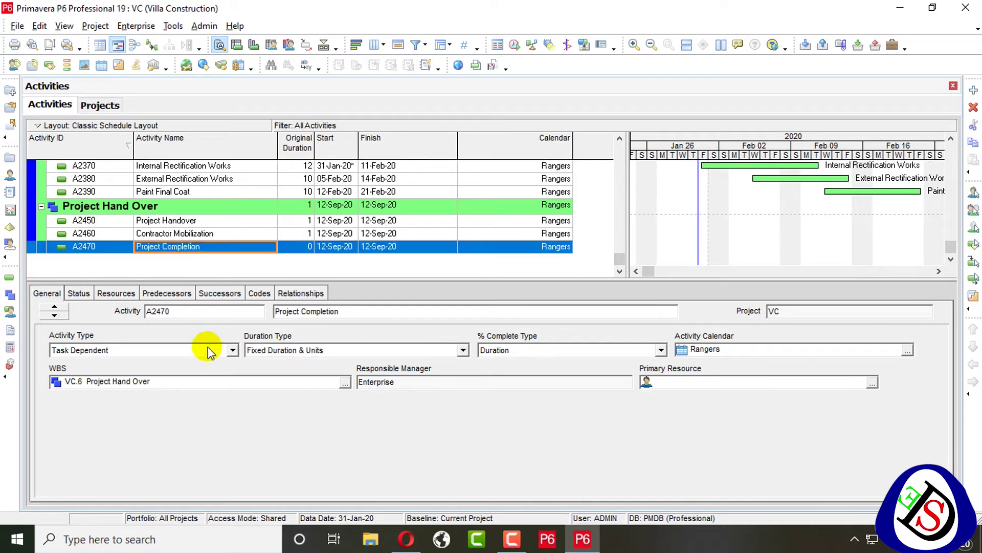
click(206, 353)
click(139, 360)
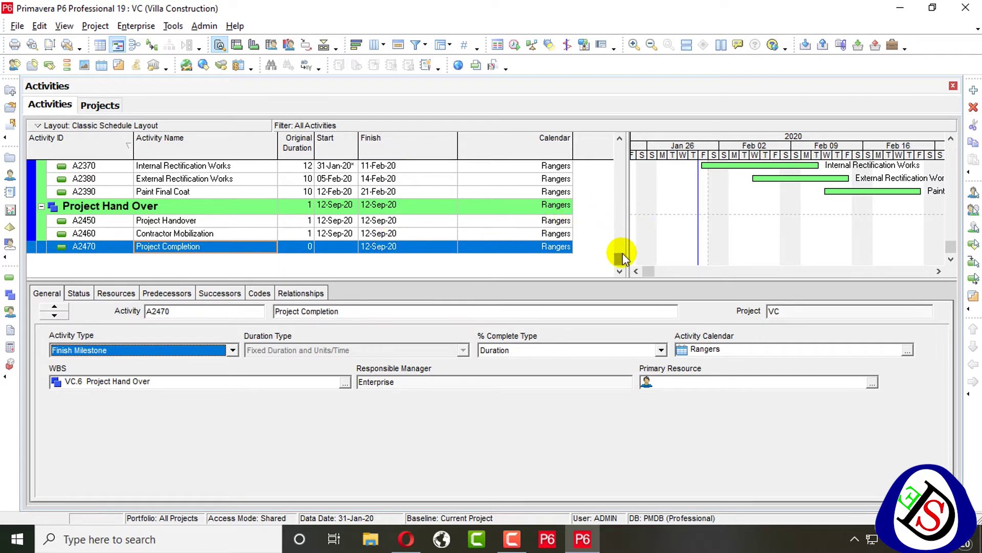
Set the activity type of A2470 Project Completion to Resource Dependent.
drag(620, 254, 628, 123)
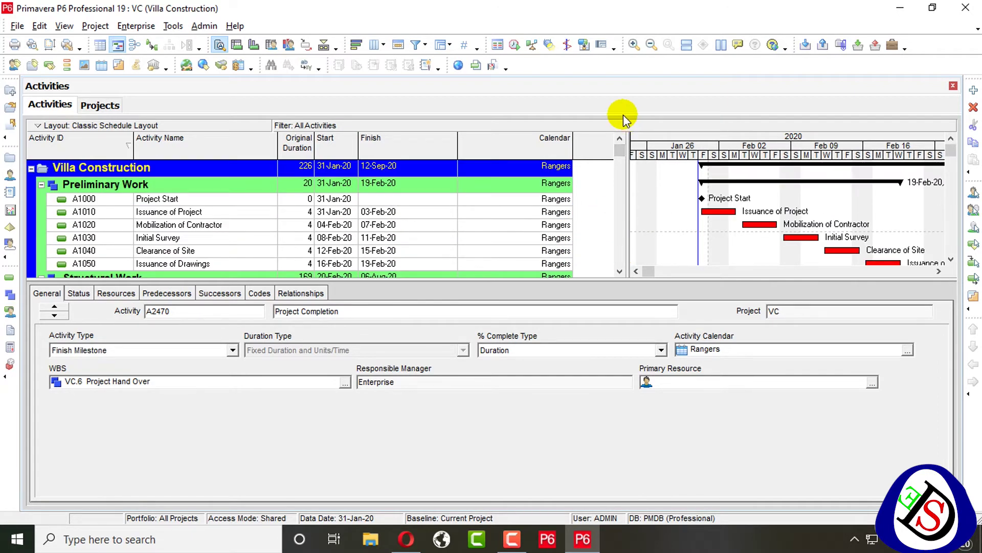
scroll(340, 239, down, 10)
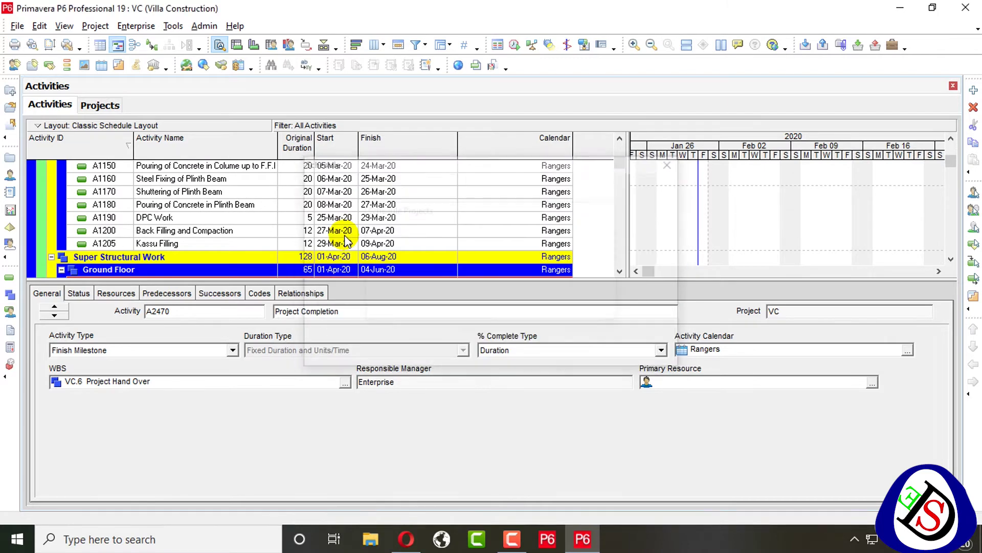
click(187, 351)
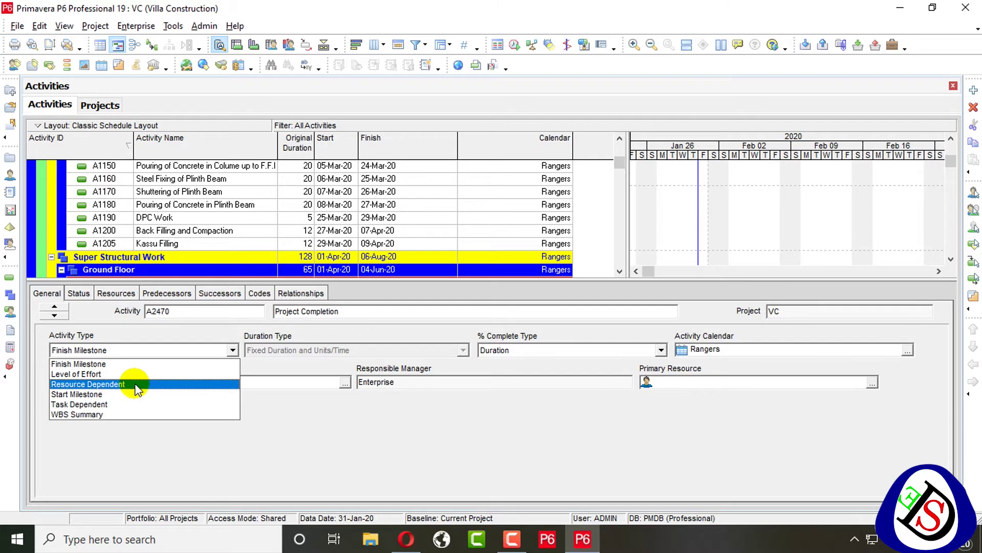
click(137, 387)
Assign the global calendar 1. Standard 5 Day Workweek to activity A1070 Excavation (Foundation, Trenches).
drag(619, 162, 619, 138)
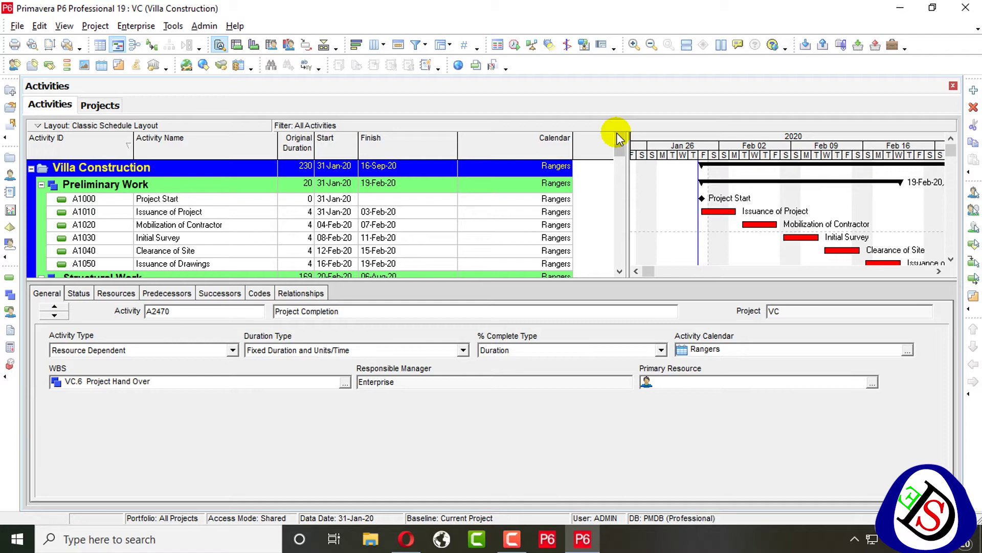
scroll(609, 152, down, 10)
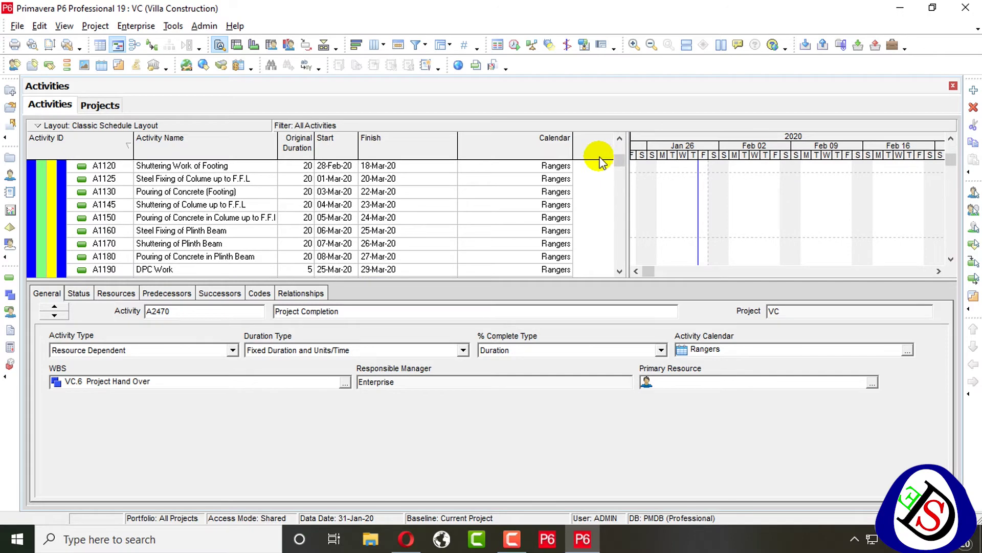
scroll(550, 175, up, 4)
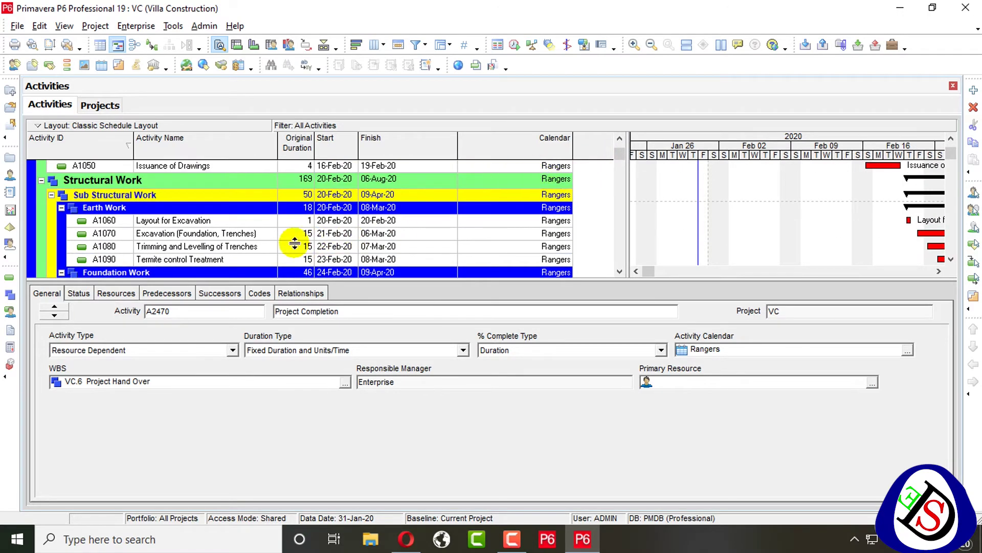
click(183, 234)
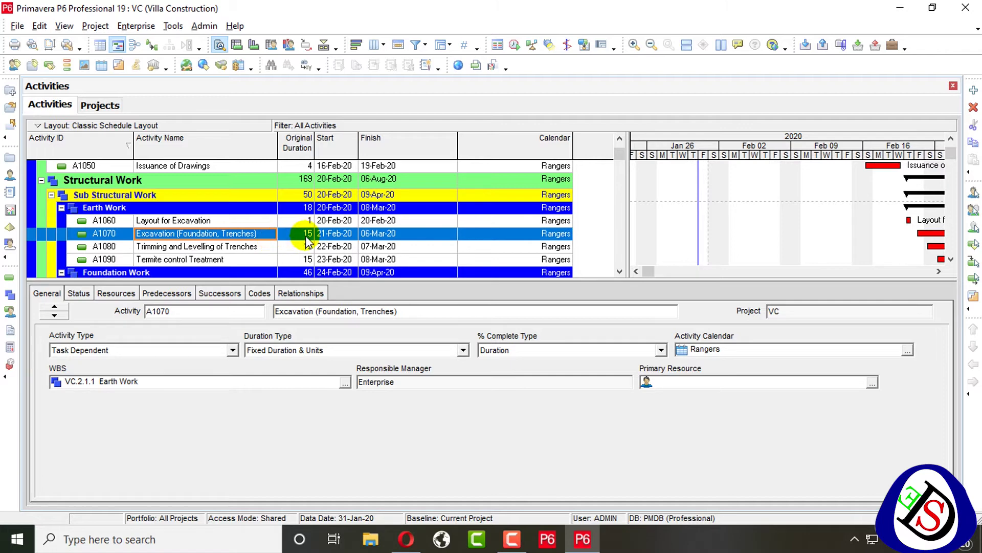
click(727, 224)
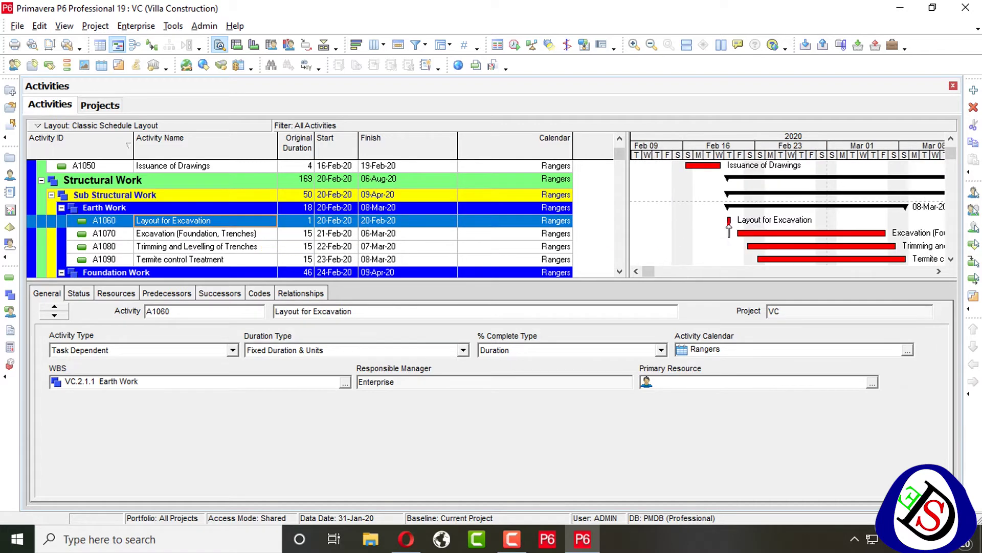
click(294, 235)
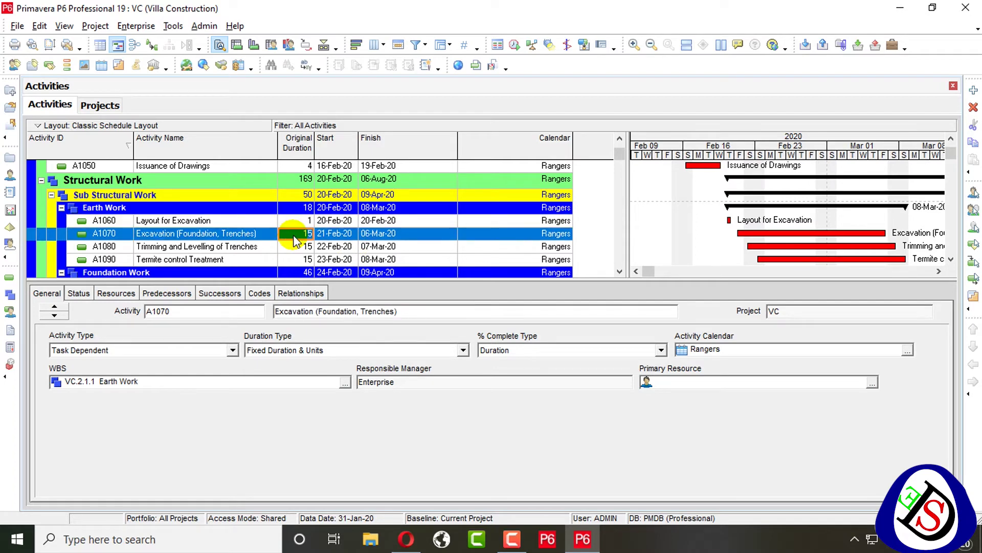
click(522, 235)
click(567, 233)
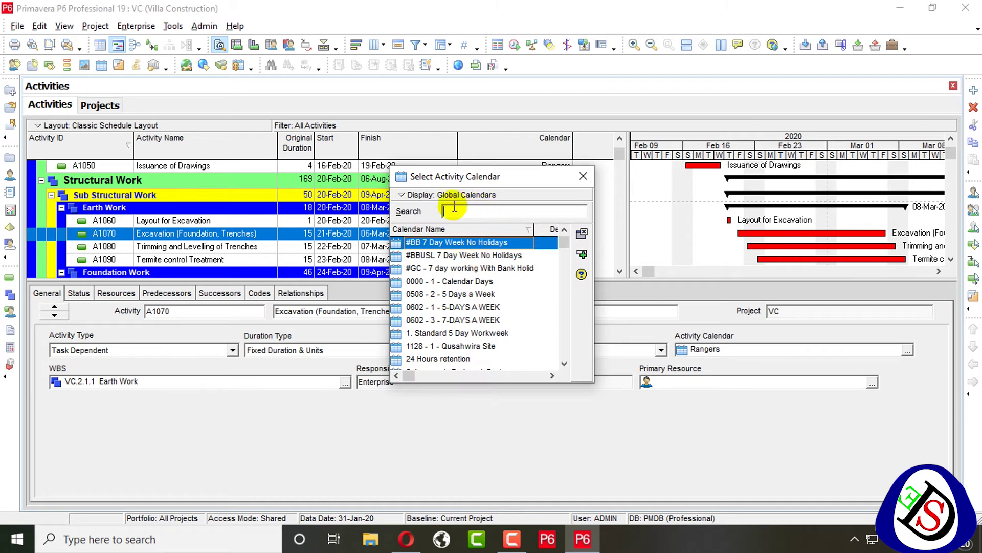
scroll(450, 281, down, 3)
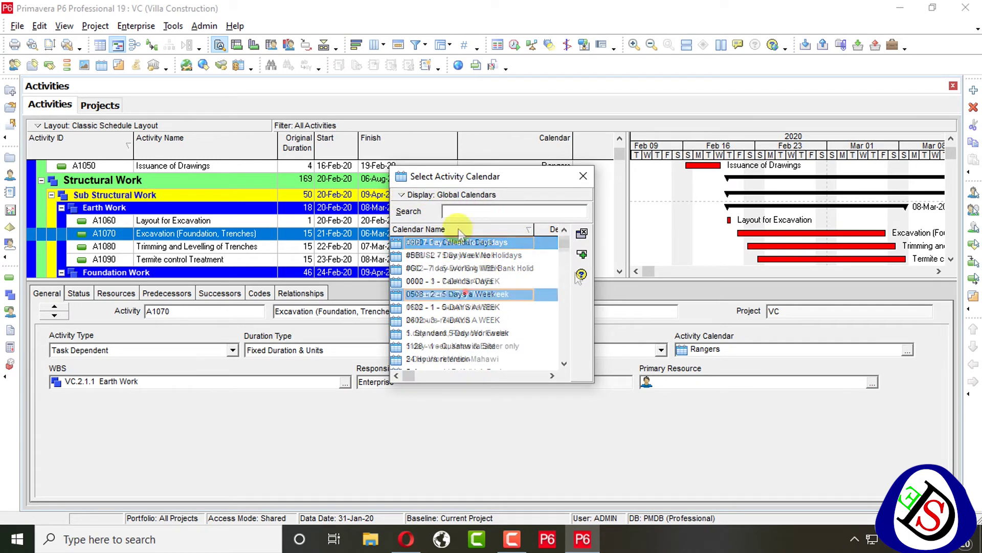
click(461, 293)
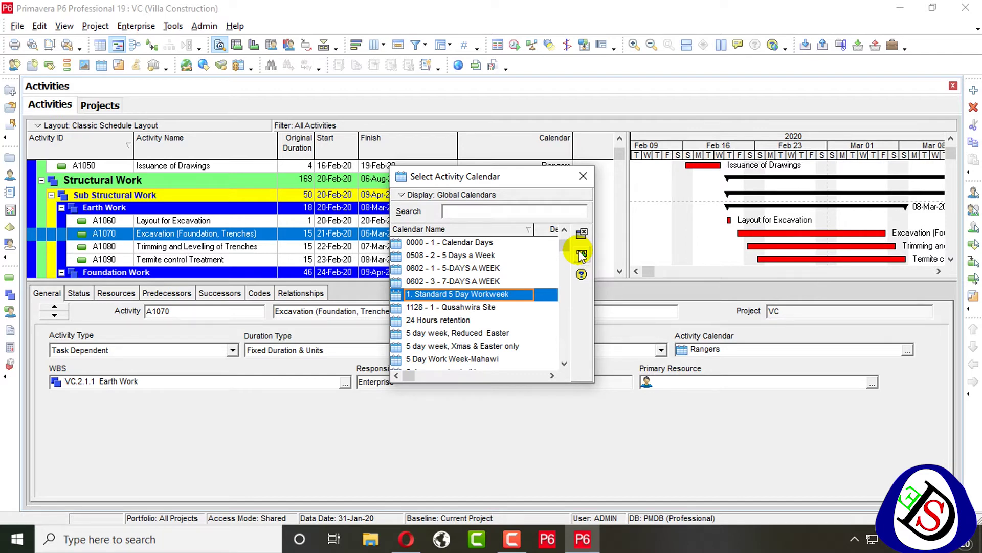
click(582, 254)
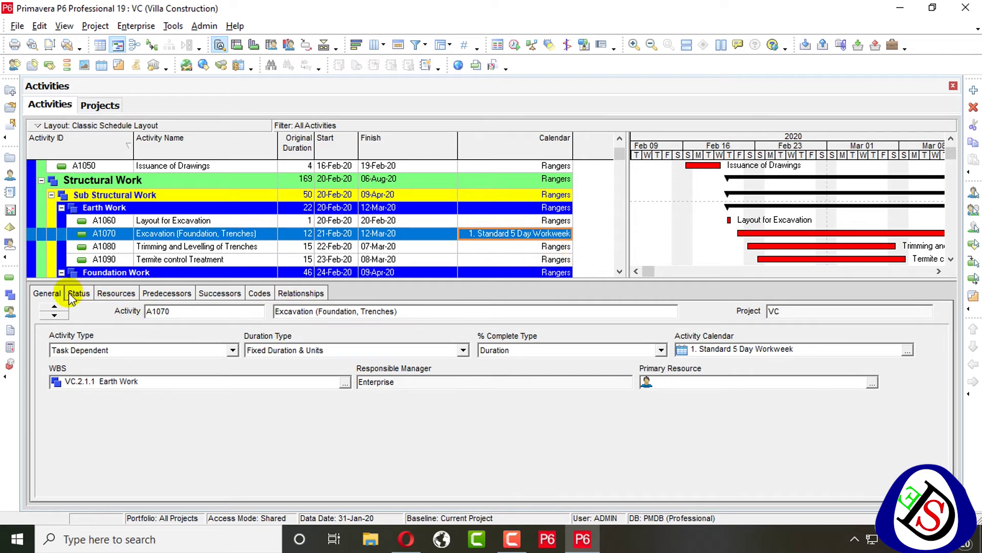
Set the activity type of A1070 Excavation (Foundation, Trenches) to Resource Dependent and bring its full Gantt bar into view.
click(140, 352)
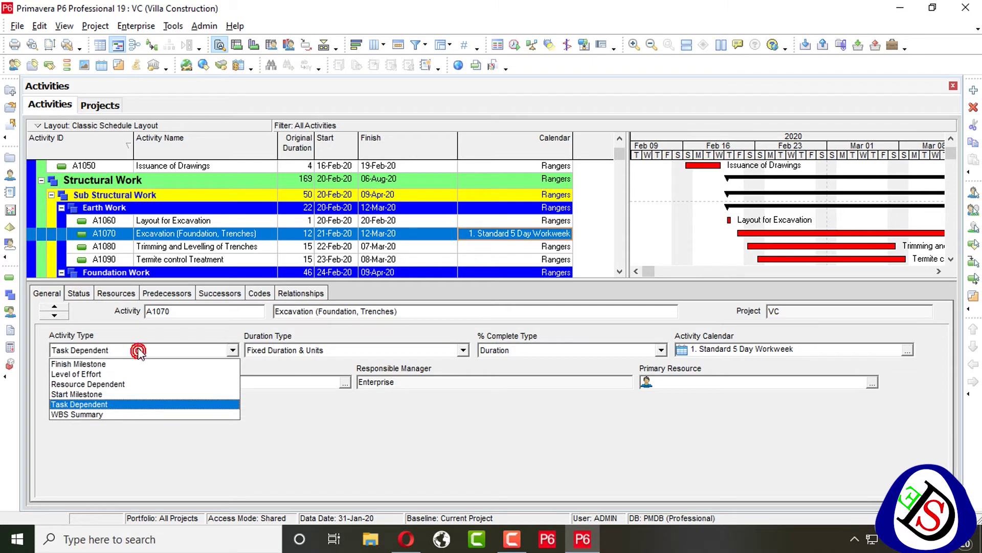
click(143, 388)
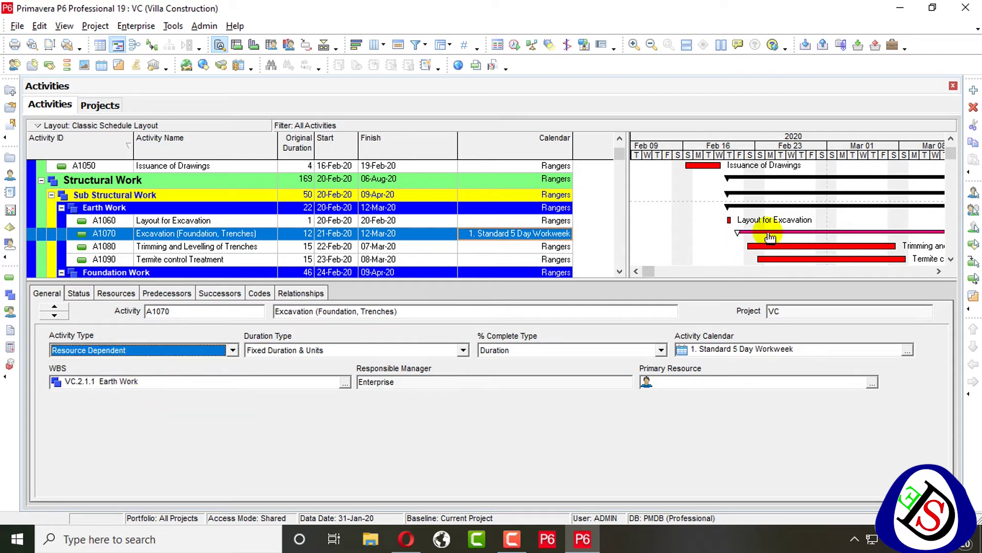
drag(648, 273, 674, 272)
Examine the style of the RESOURCE DEP Gantt bar and the criteria of its Resource Depedent filter.
right_click(710, 249)
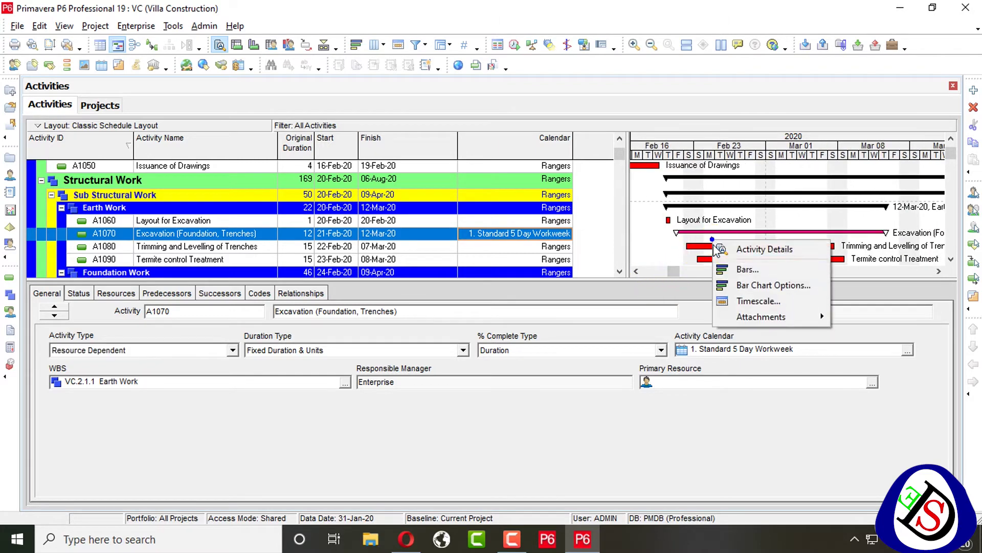
click(724, 266)
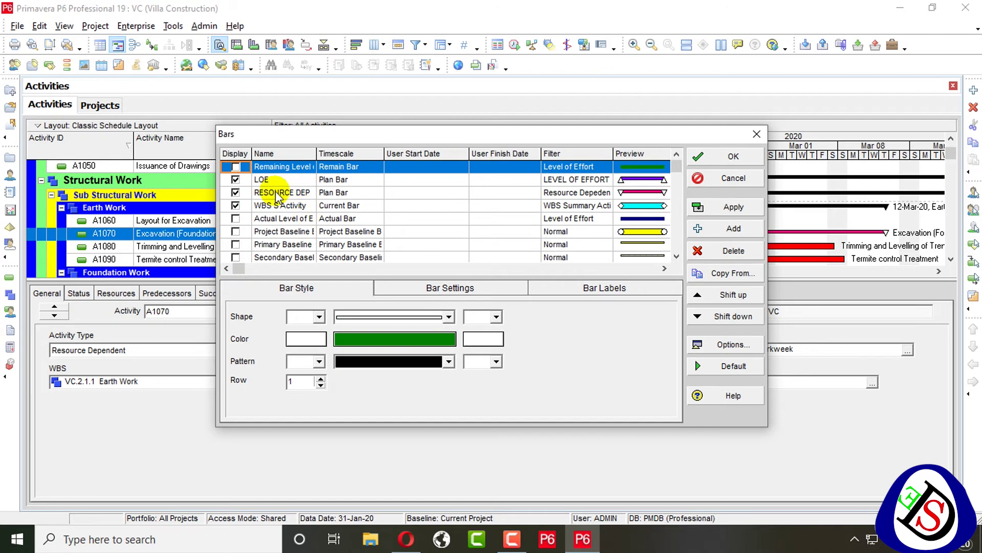
drag(317, 157, 328, 157)
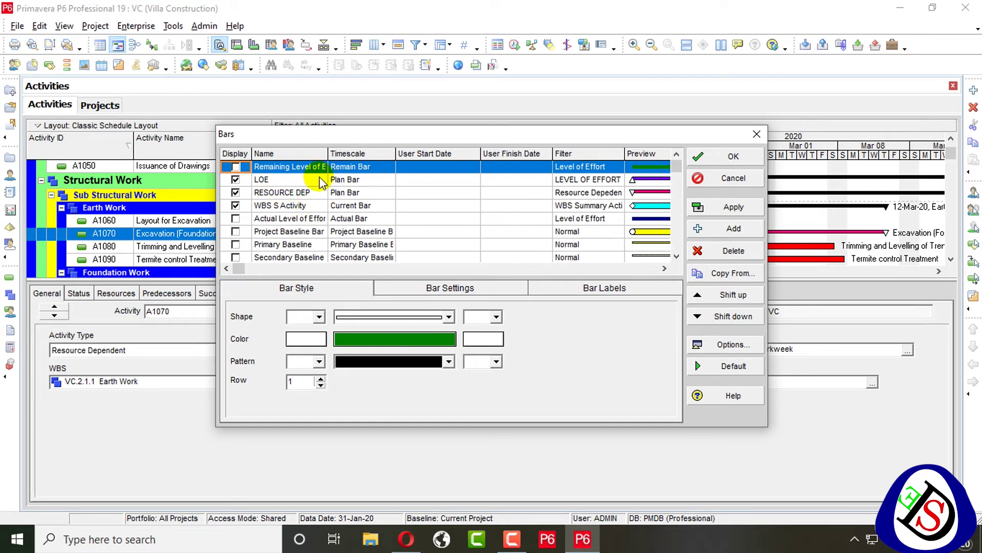
click(310, 192)
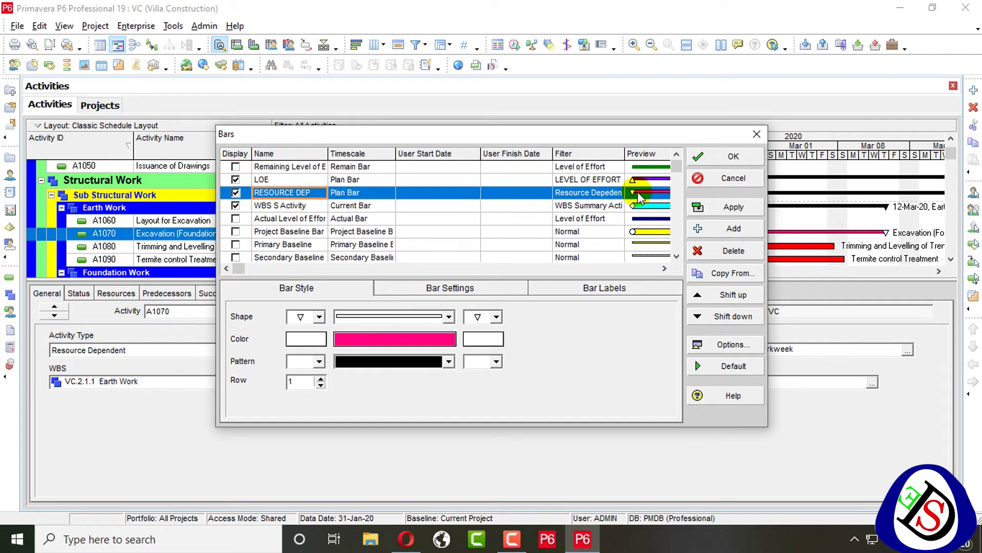
double_click(591, 192)
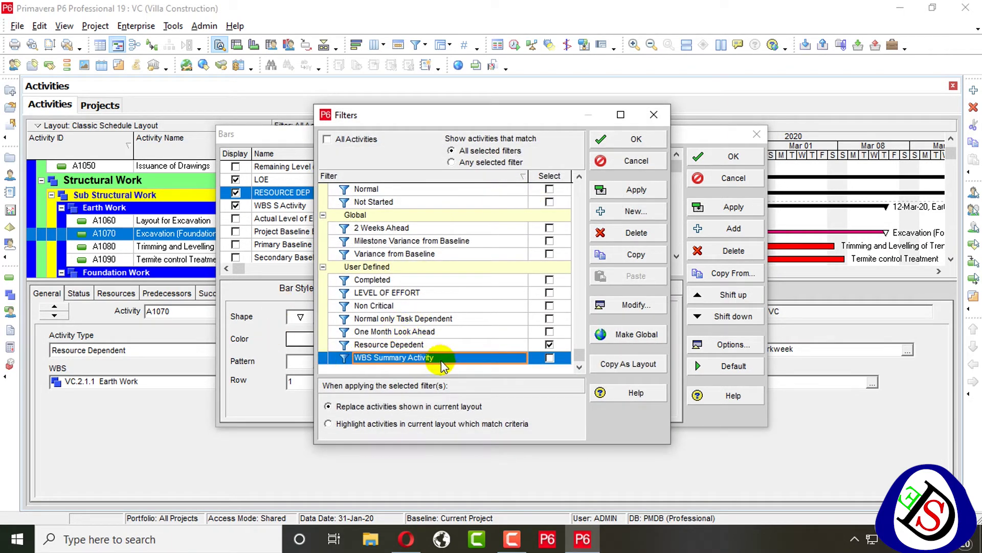
click(440, 345)
click(635, 304)
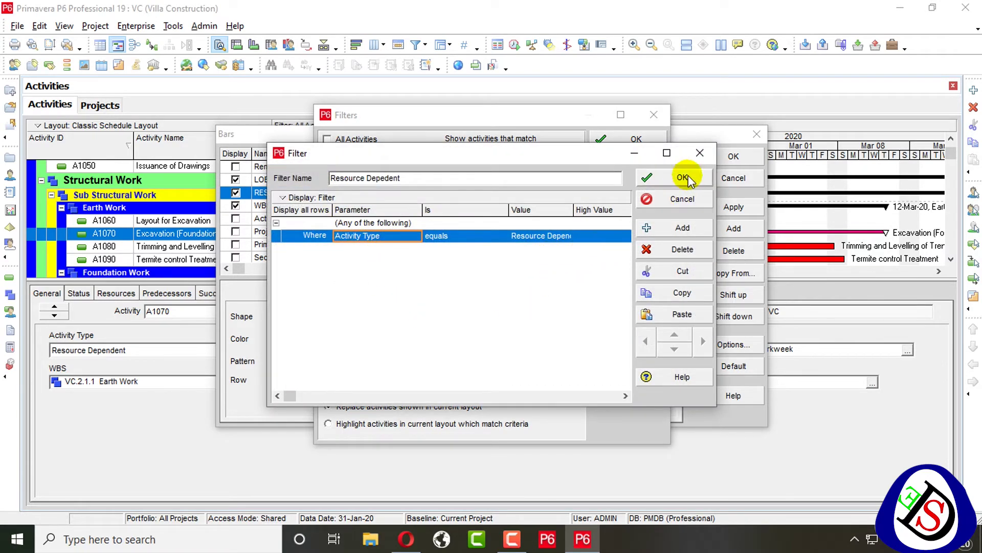
click(701, 153)
click(636, 138)
click(726, 156)
Reschedule the project with the data date 31-Jan-20.
scroll(317, 245, down, 3)
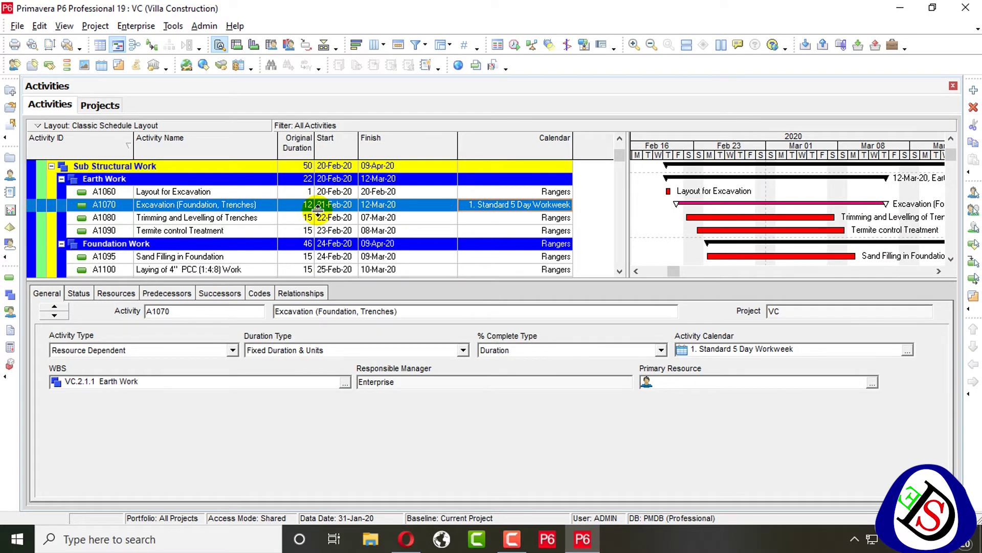
key(F9)
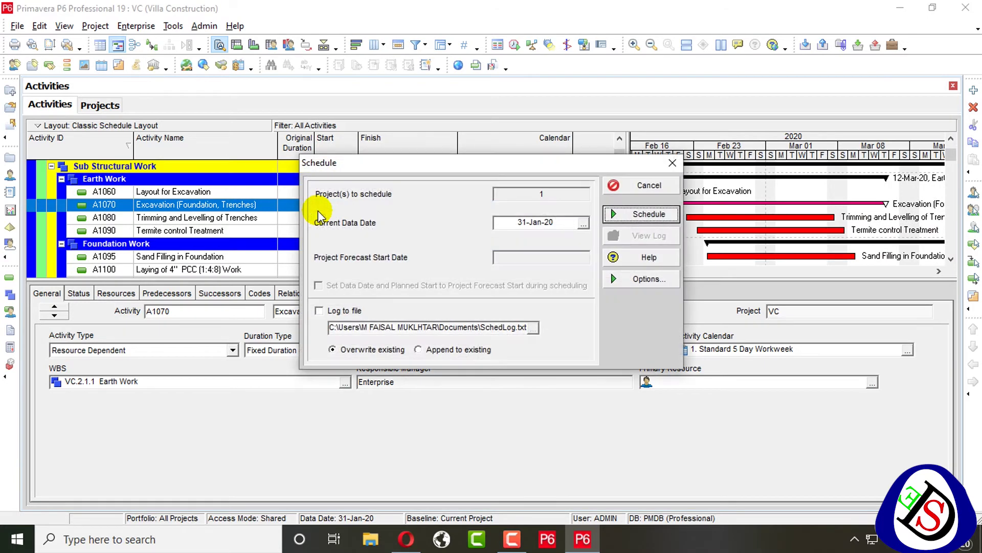
key(Return)
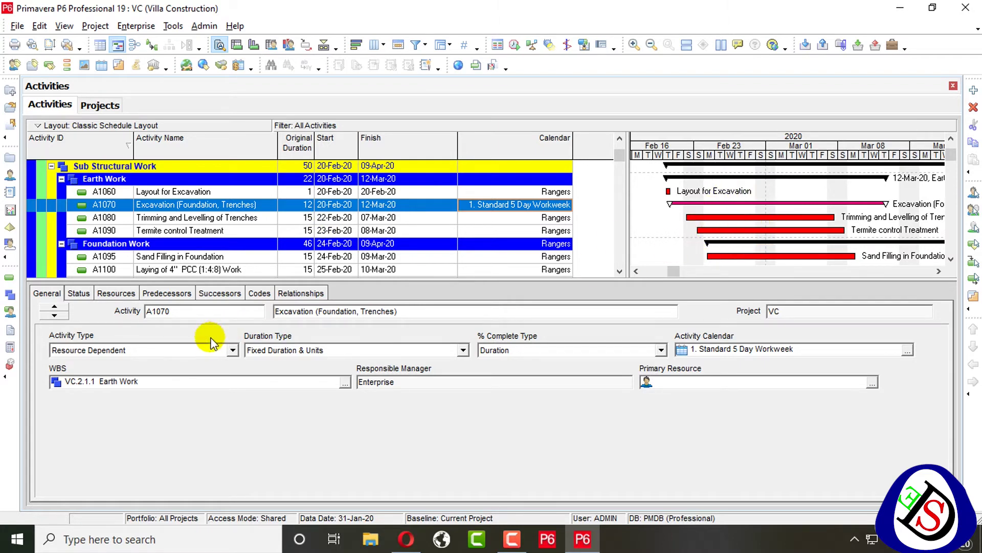
Compare the activity types, calendars and dates of A1060, A1070 and A1080 under Earth Work.
scroll(249, 263, down, 2)
scroll(258, 265, up, 3)
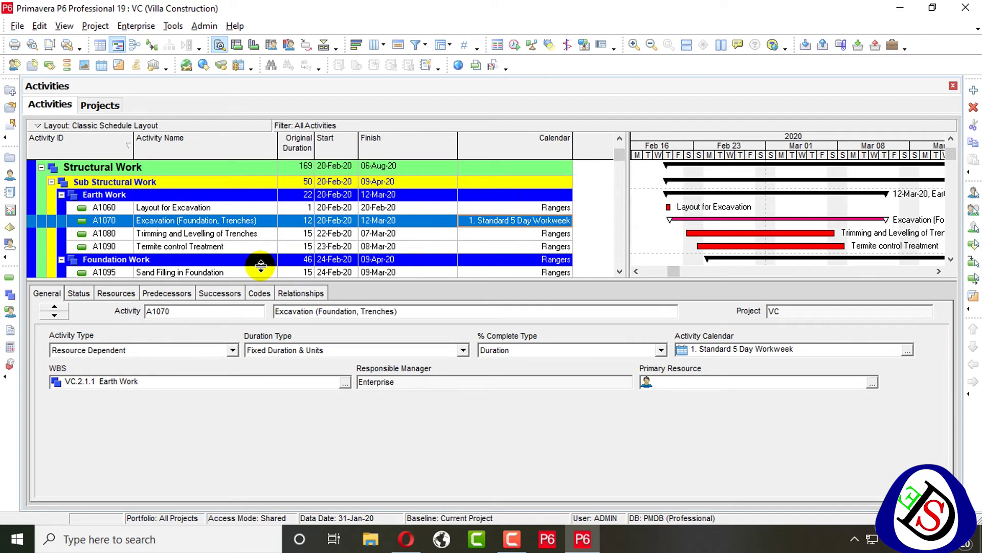
click(118, 210)
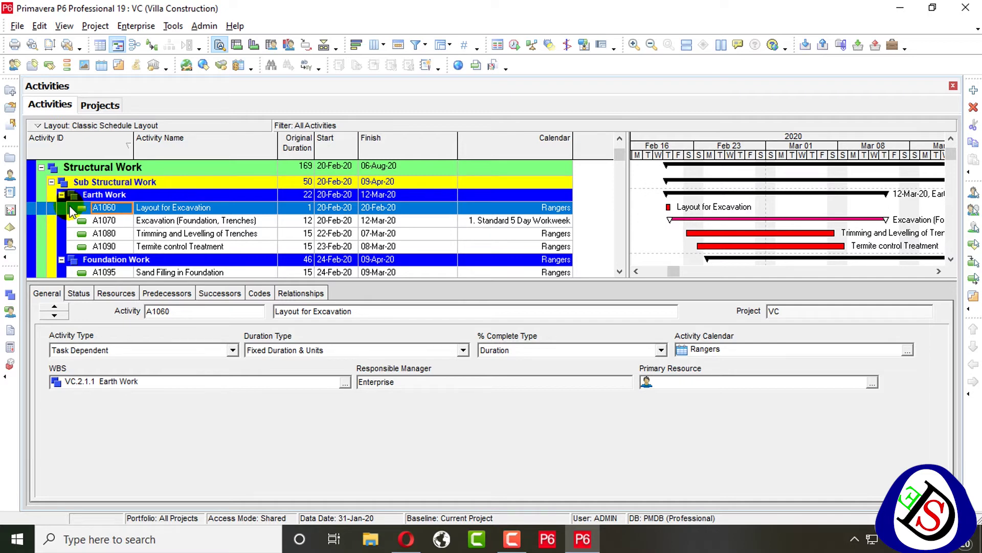
scroll(166, 209, down, 1)
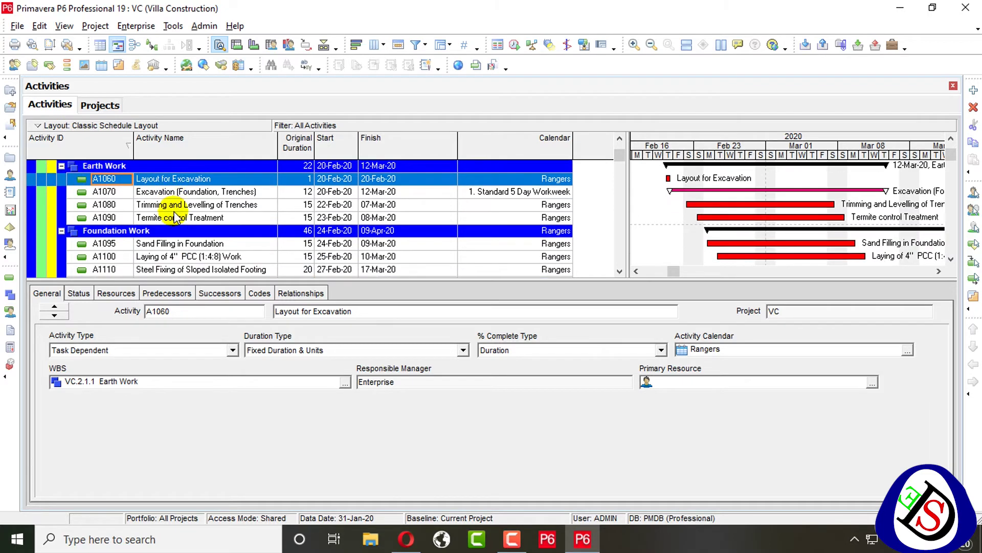
click(167, 191)
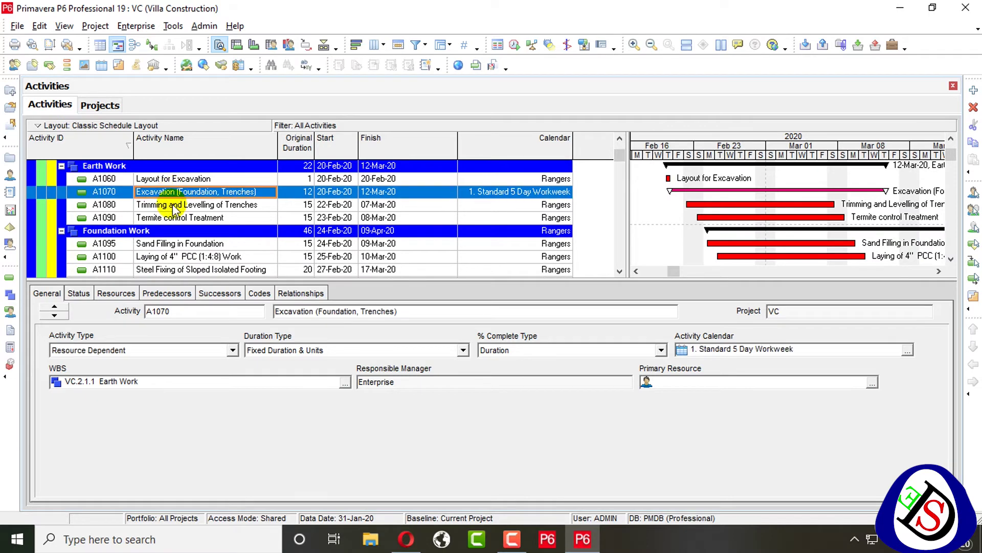
click(175, 206)
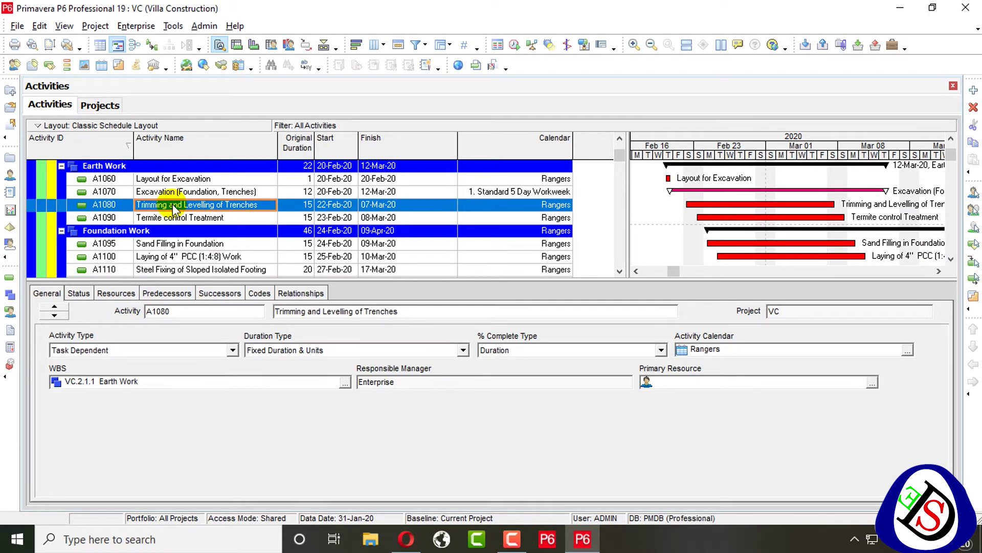
Add an activity under Earth Work with the ID A11065 and the name WBS Summary of Excvation.
click(139, 192)
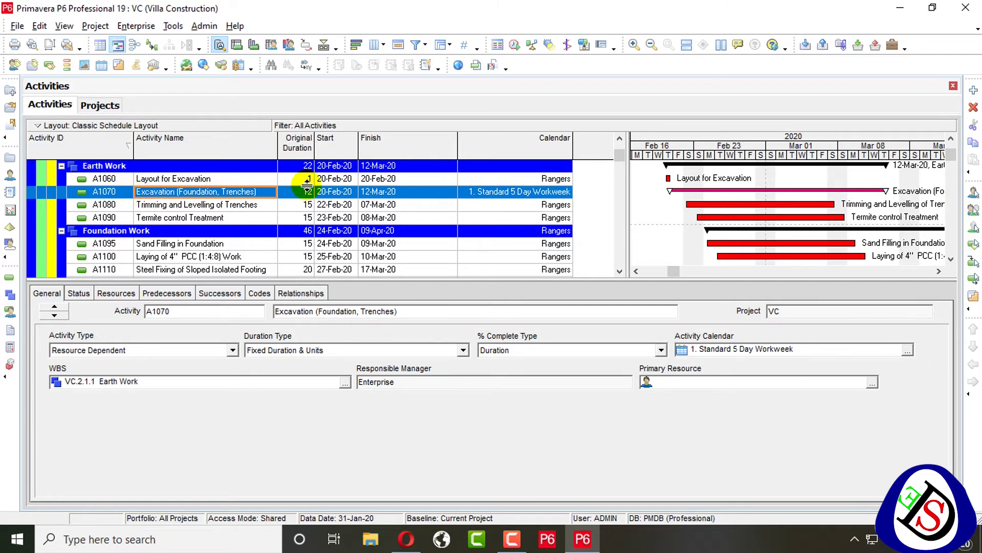
key(Insert)
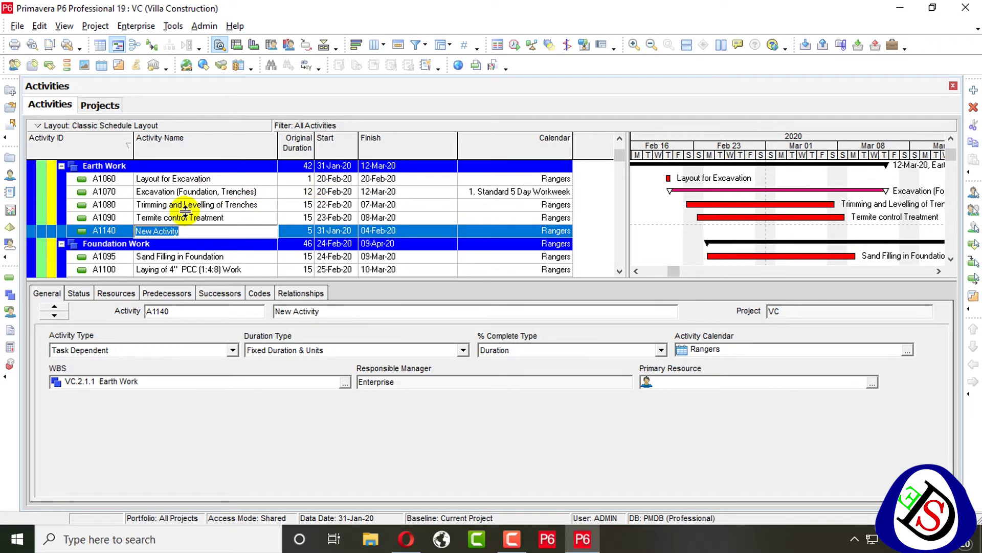
click(115, 232)
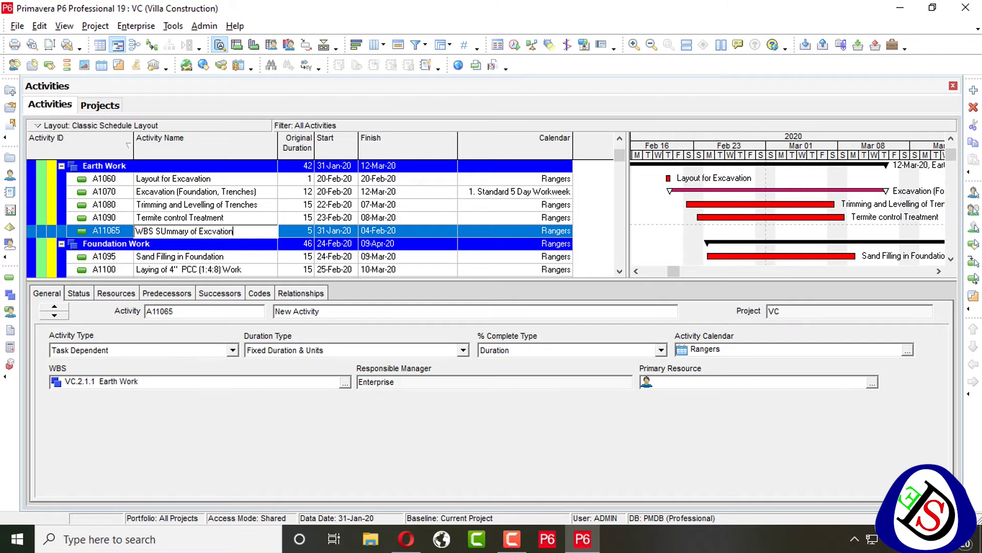
click(175, 224)
key(BackSpace)
text(u)
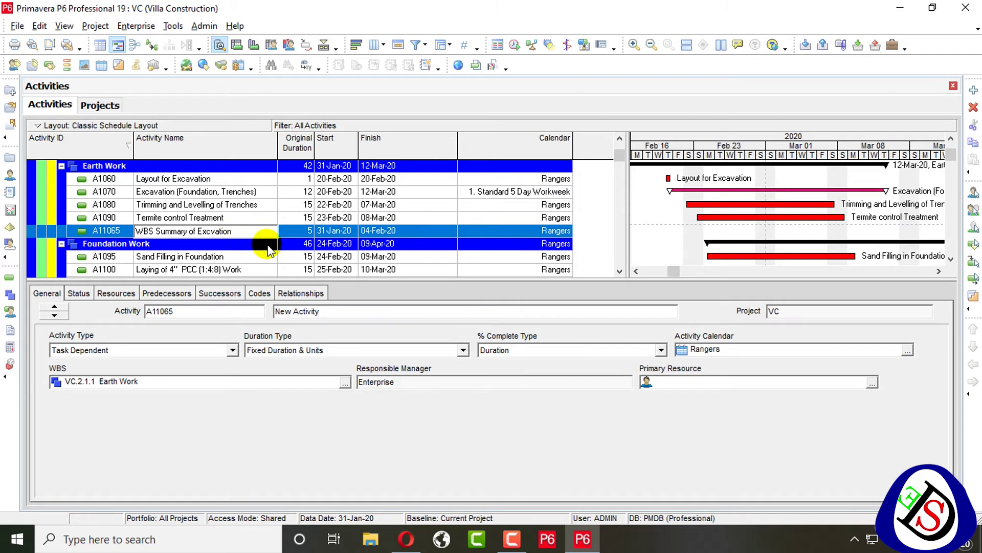
click(234, 264)
Set the activity type of A11065 WBS Summary of Excvation to WBS Summary.
click(157, 347)
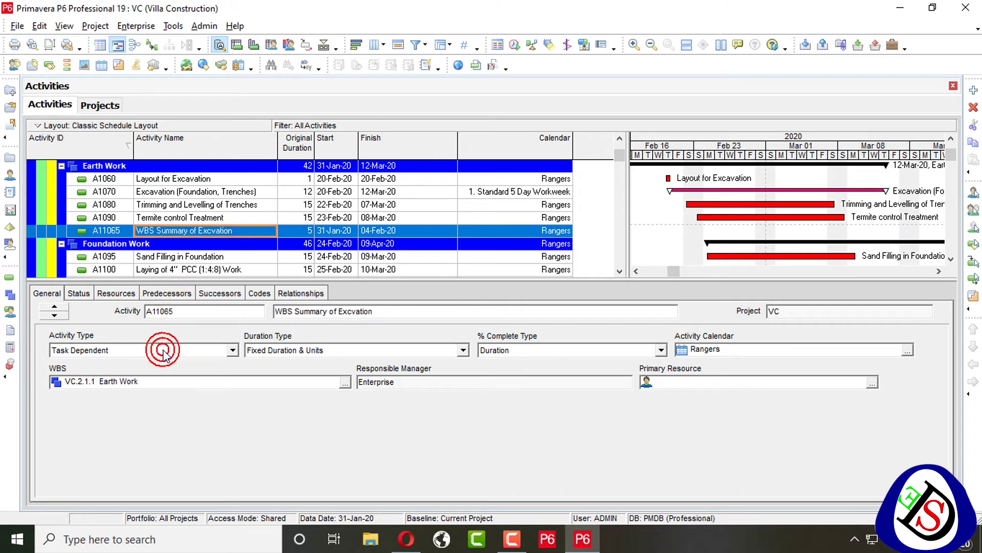
click(158, 349)
click(125, 415)
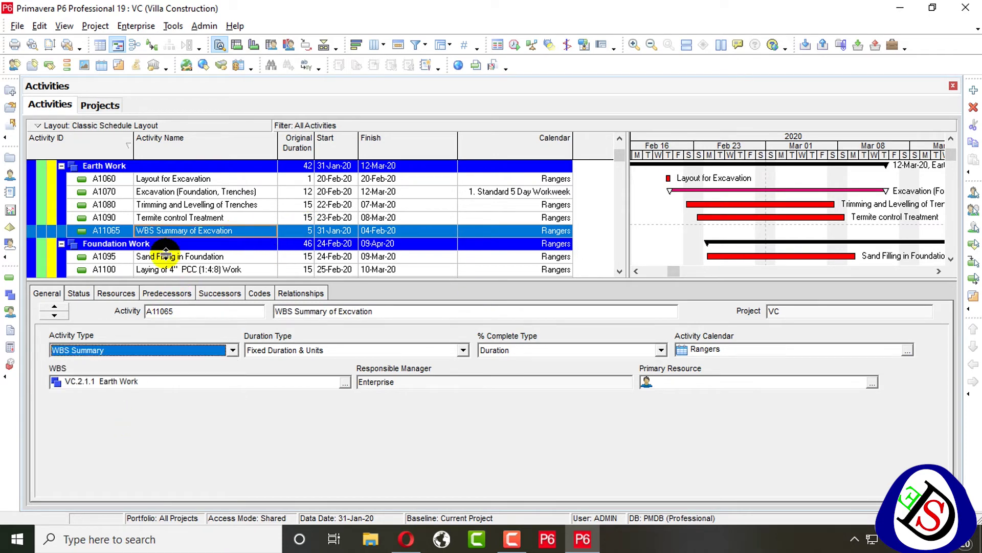
Change the ID of WBS Summary of Excvation to A1065 and sort the activities by Activity ID in ascending order.
click(105, 230)
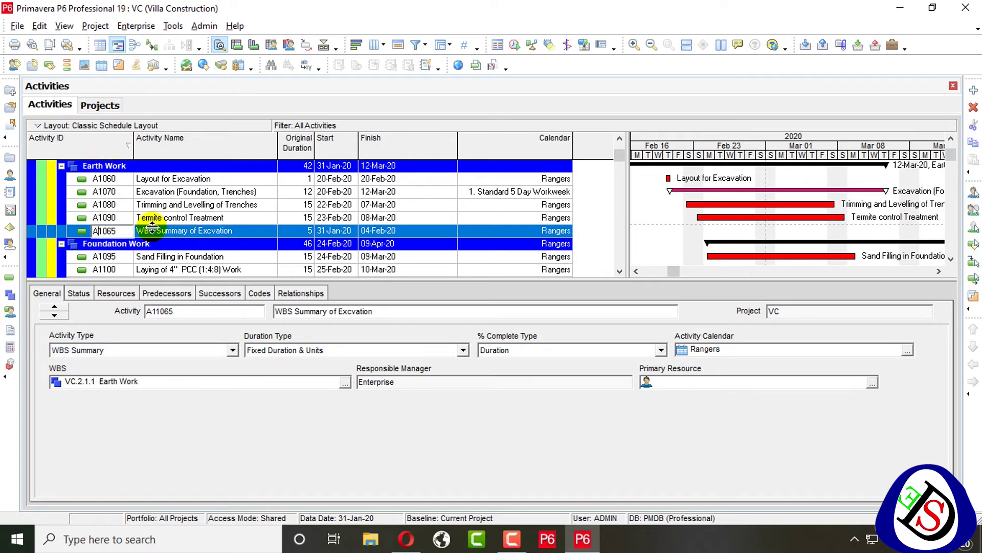
click(112, 145)
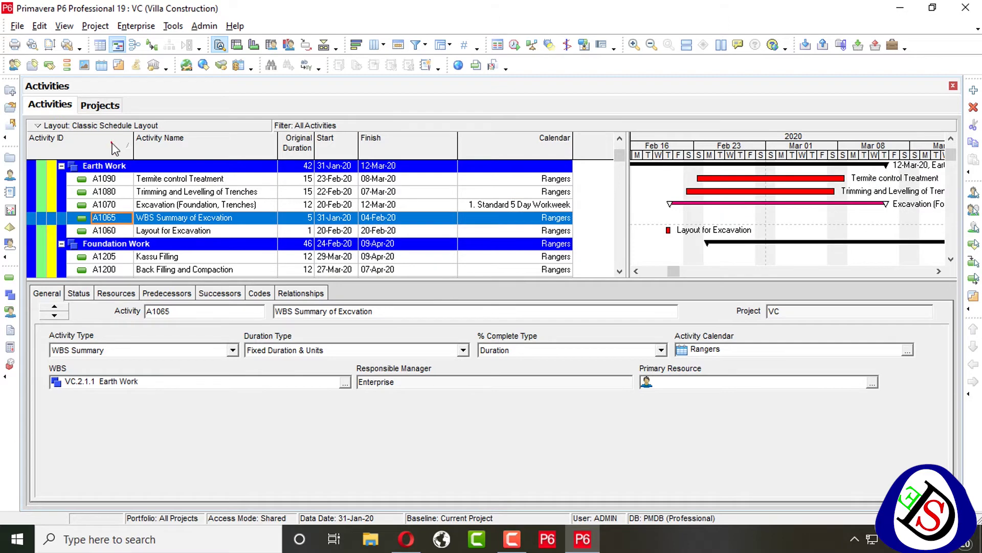
click(112, 145)
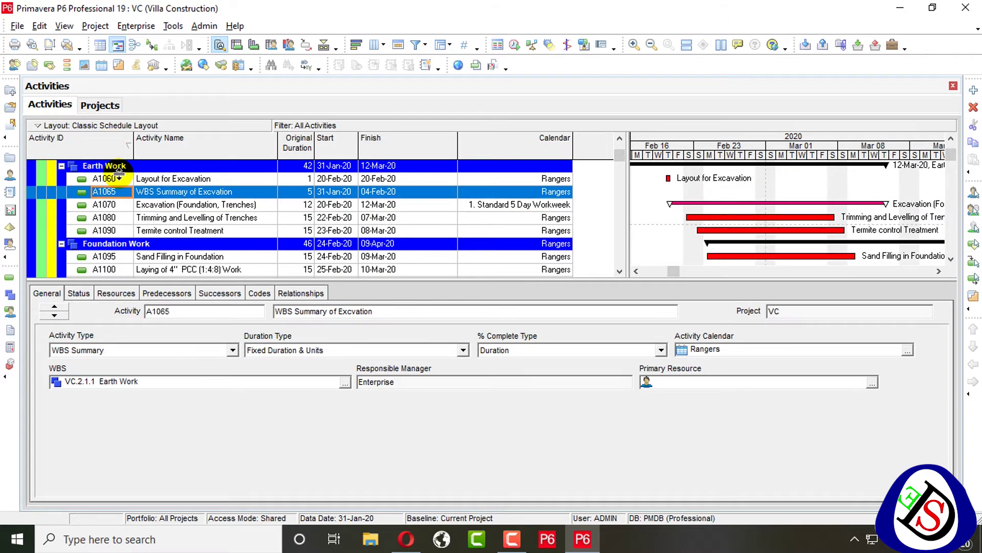
Reschedule the project with the data date 31-Jan-20 and bring the Earth Work summary bar into view on the Gantt chart.
click(636, 271)
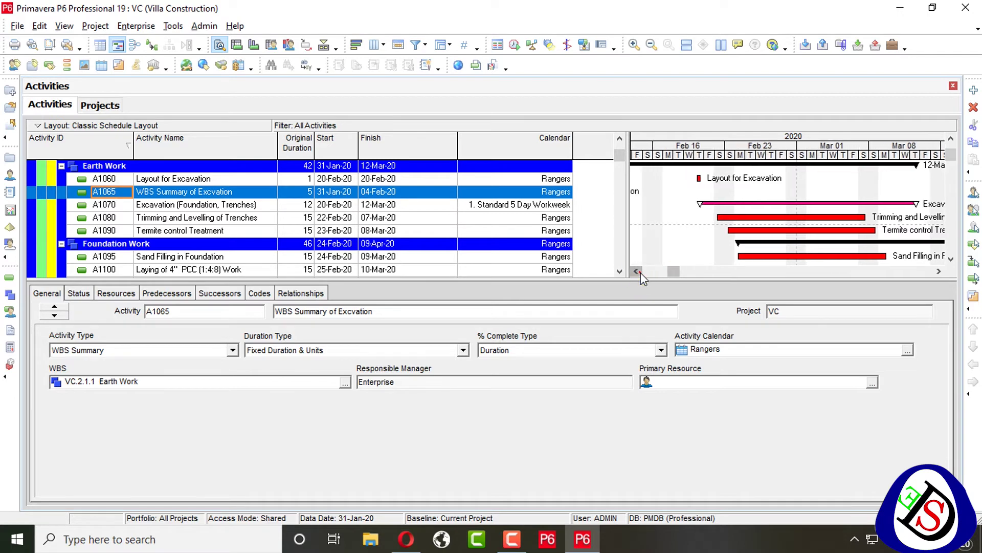
click(637, 271)
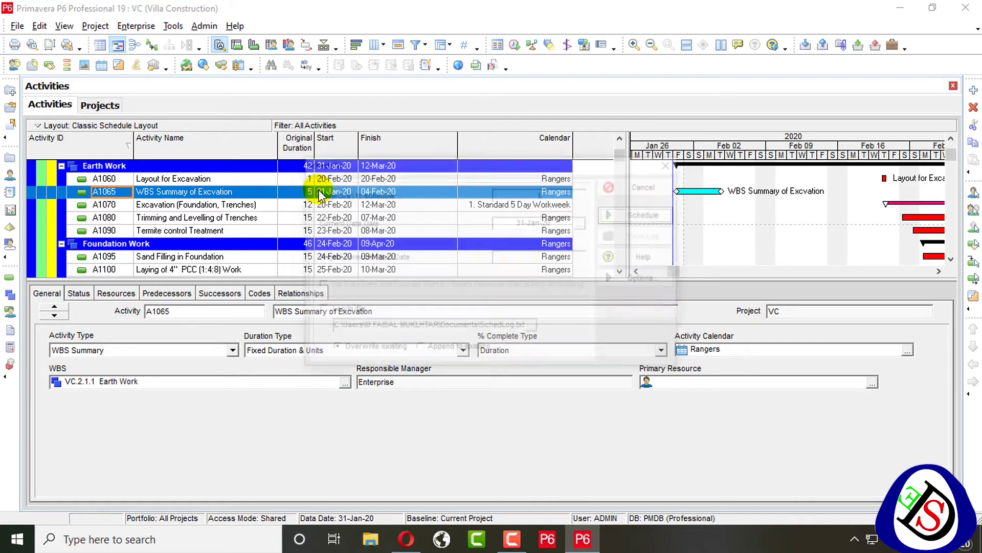
key(F9)
key(Return)
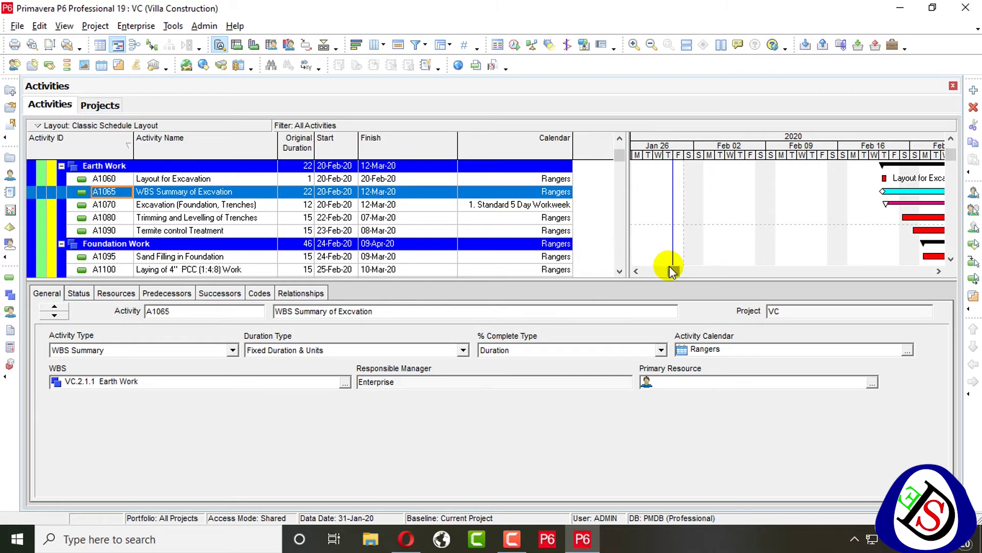
mouse_move(669, 268)
mouse_down()
mouse_move(684, 268)
mouse_move(672, 270)
mouse_up()
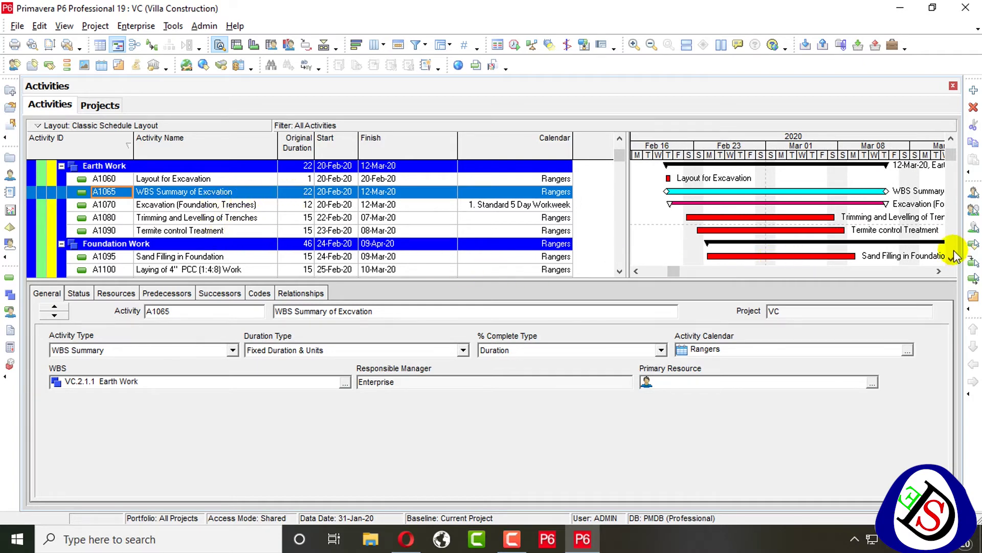
Compare the start and finish dates of A1065 WBS Summary of Excvation with the other Earth Work activities.
scroll(877, 256, down, 3)
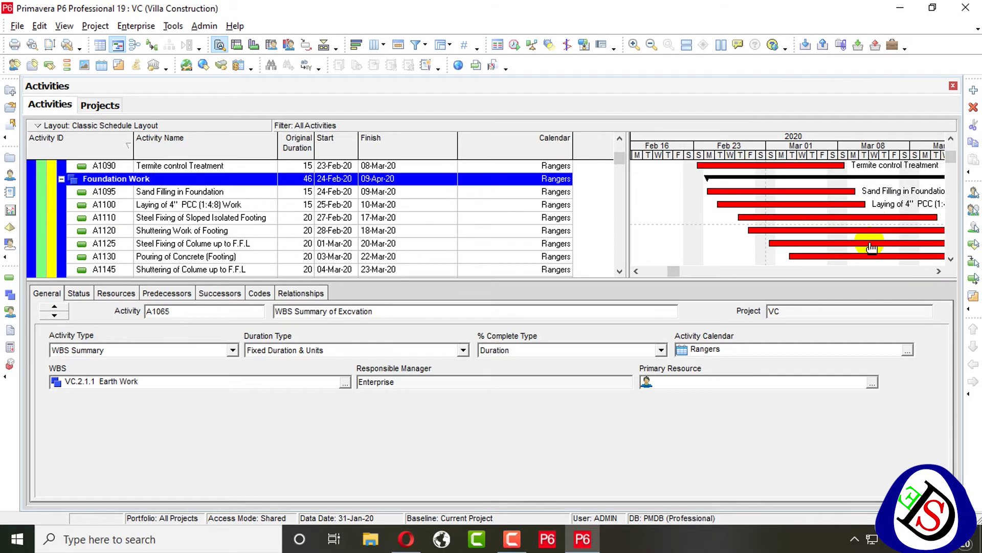
scroll(872, 248, up, 2)
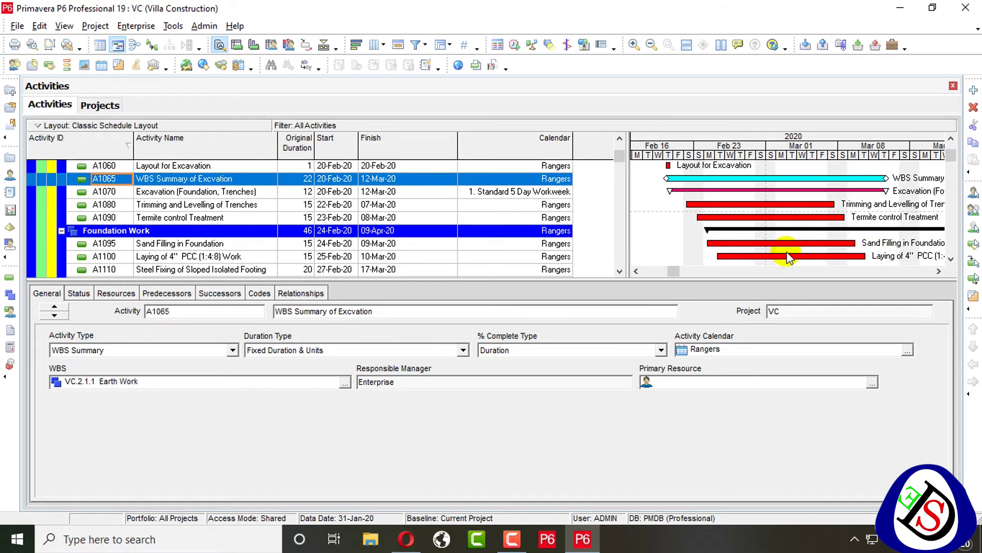
scroll(324, 215, up, 1)
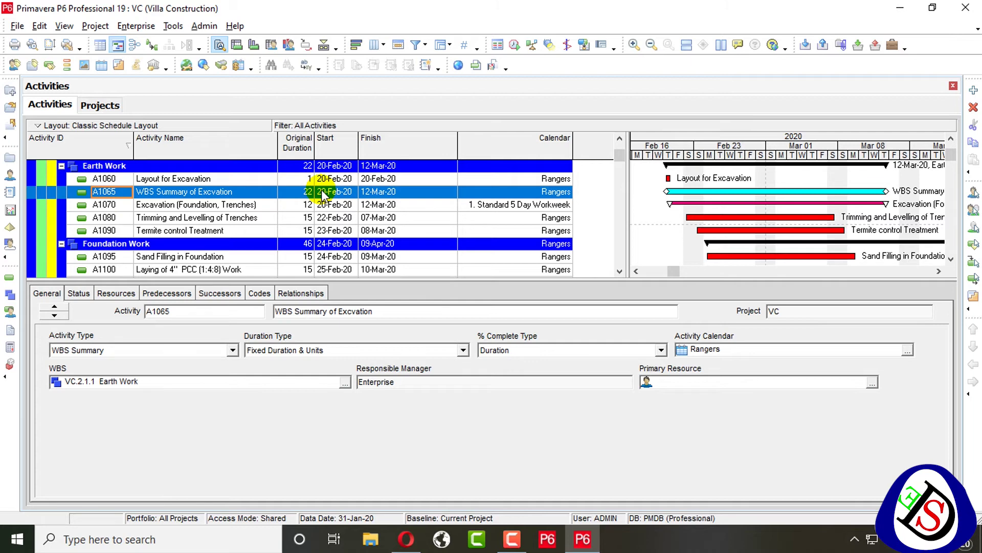
scroll(322, 194, down, 4)
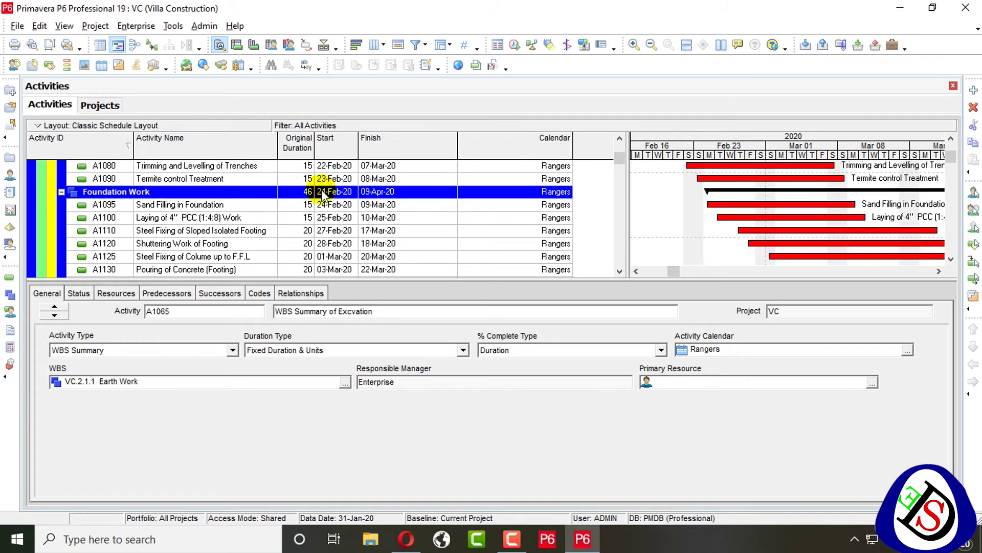
scroll(323, 196, up, 4)
scroll(322, 195, down, 8)
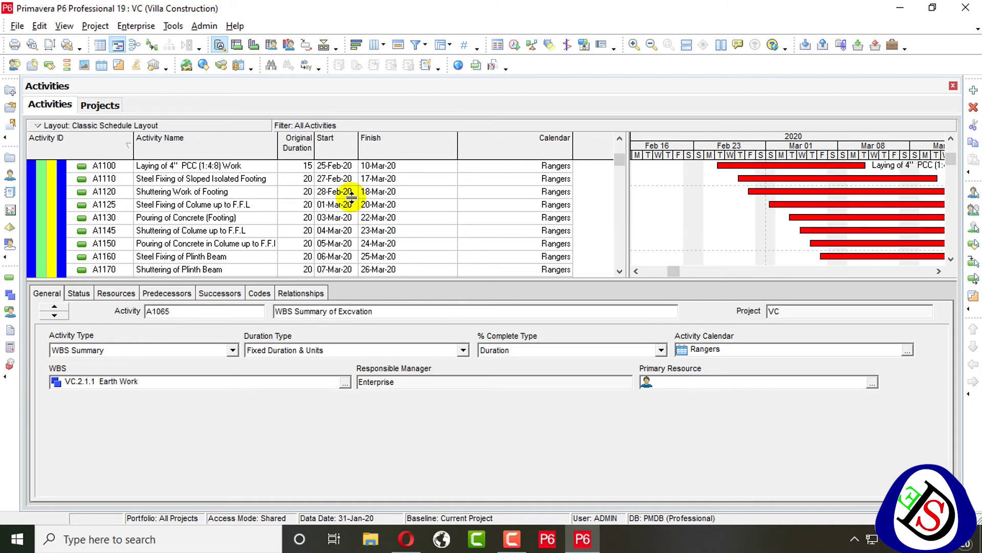
scroll(351, 197, up, 8)
scroll(351, 197, down, 3)
scroll(351, 198, up, 4)
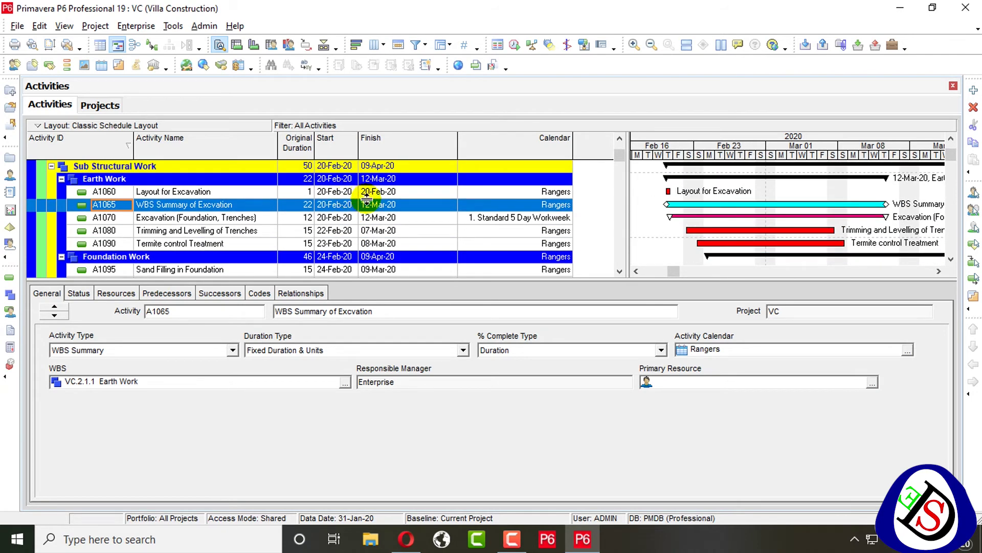
click(384, 218)
click(390, 230)
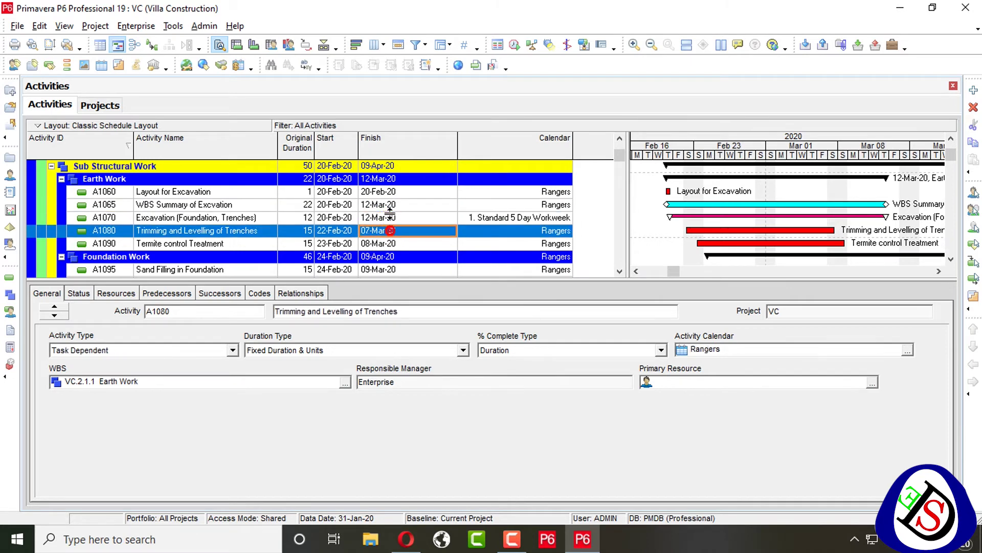
click(389, 205)
click(388, 222)
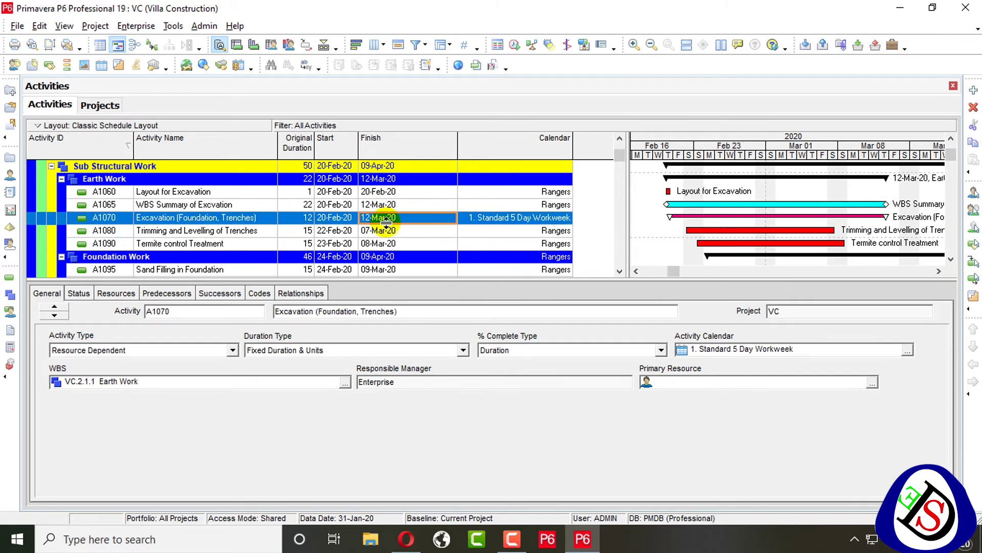
Move the WBS Summary of Excvation activity from Earth Work to Foundation Work and reschedule the project.
click(346, 207)
click(118, 207)
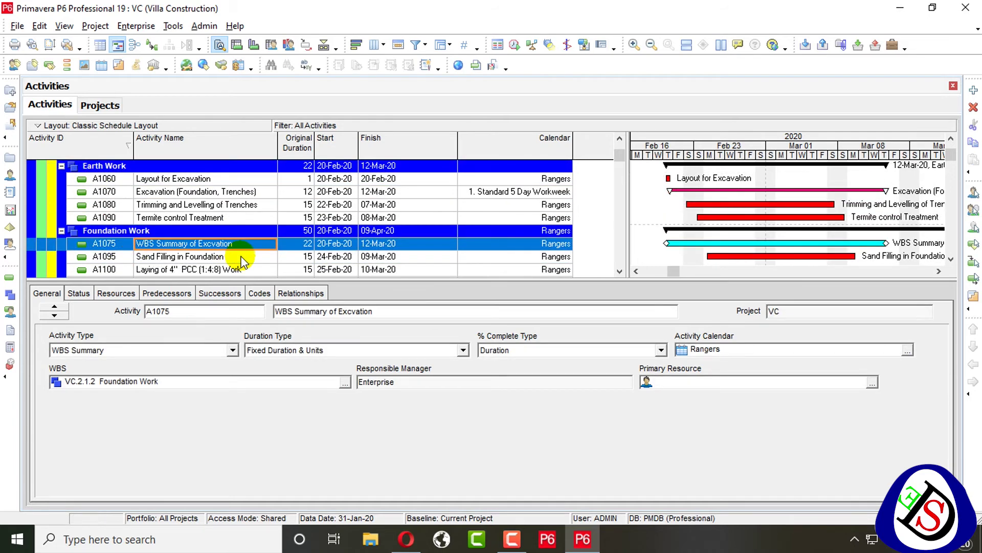
key(F9)
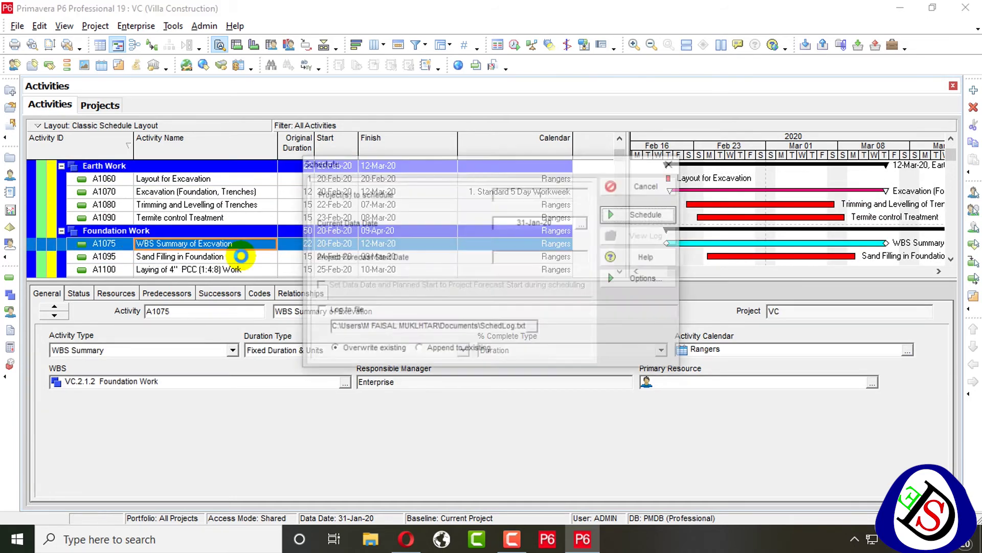
key(Return)
Compare the duration and dates of the moved WBS summary activity with the Foundation Work and Earth Work bands.
scroll(242, 256, down, 2)
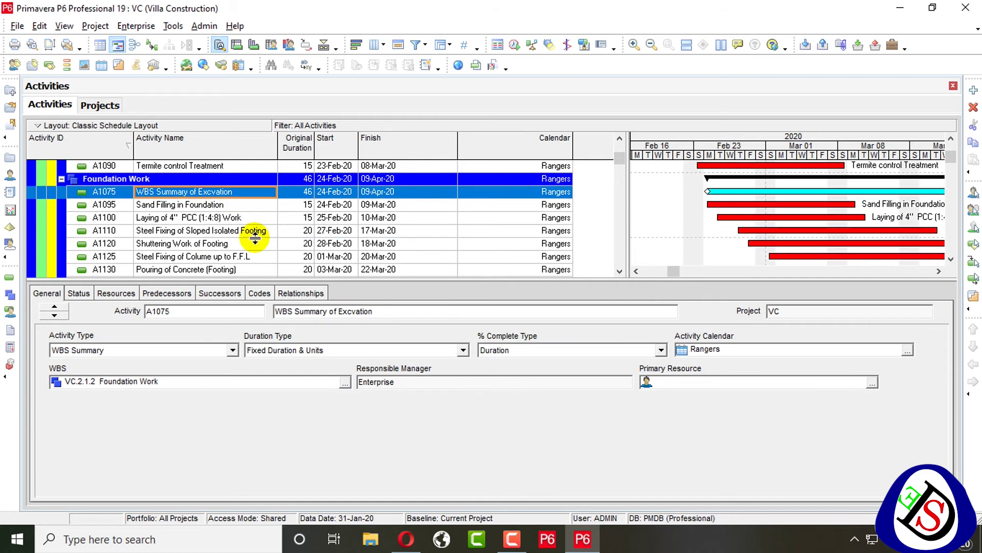
scroll(252, 241, up, 3)
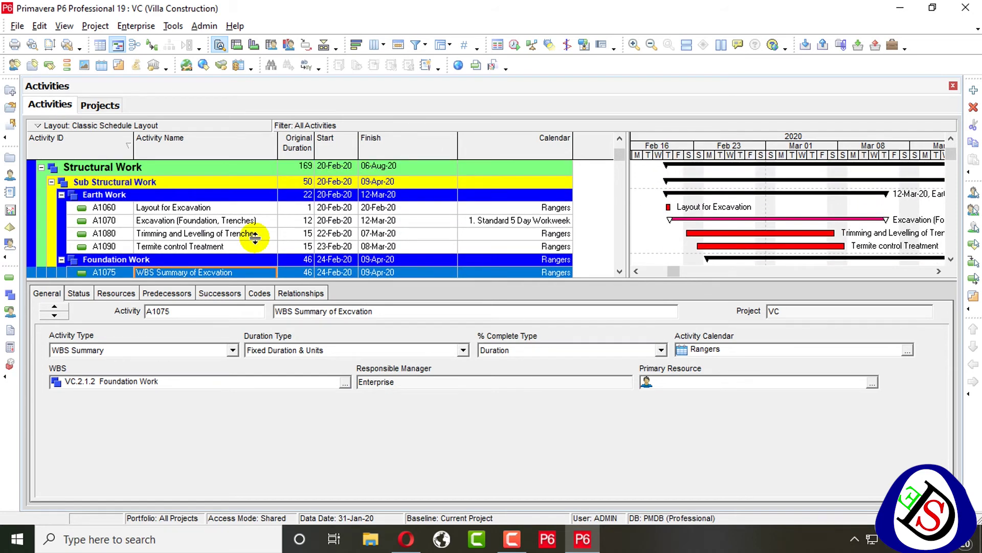
scroll(254, 238, down, 4)
scroll(255, 239, up, 2)
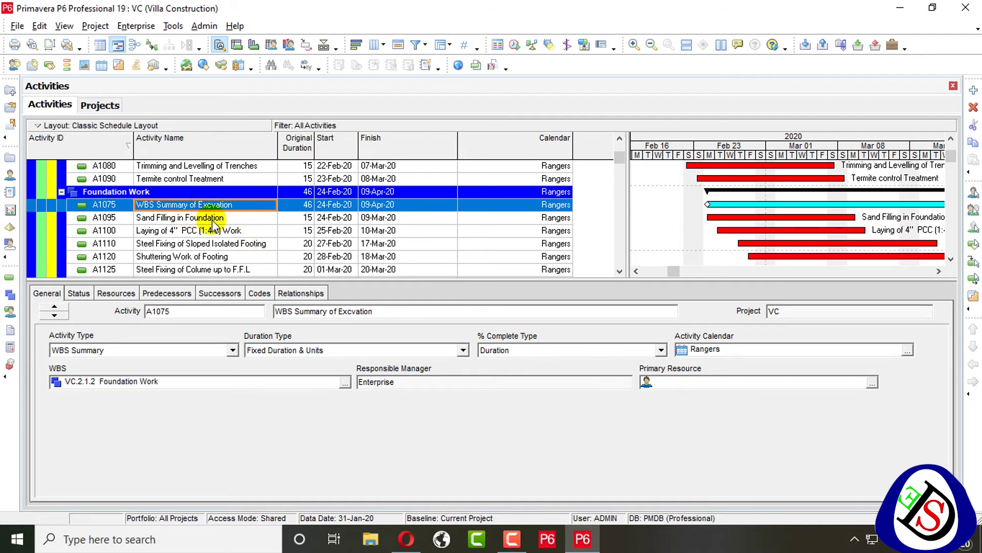
scroll(289, 217, up, 1)
scroll(227, 209, down, 1)
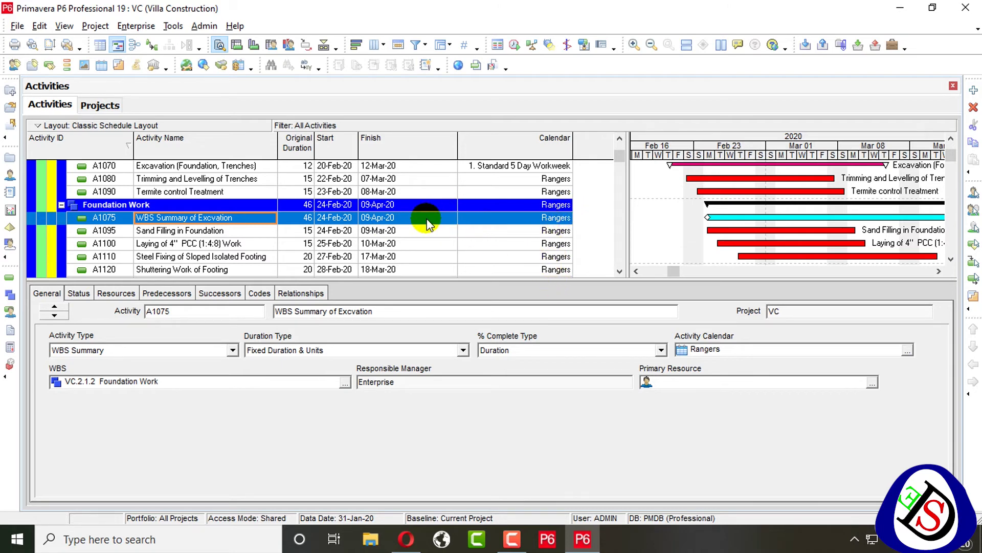
scroll(383, 235, up, 1)
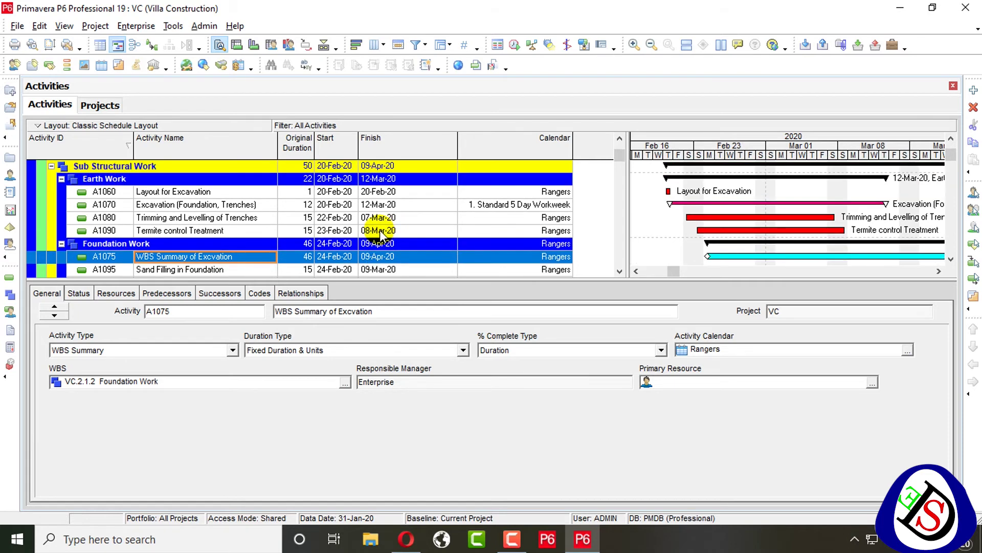
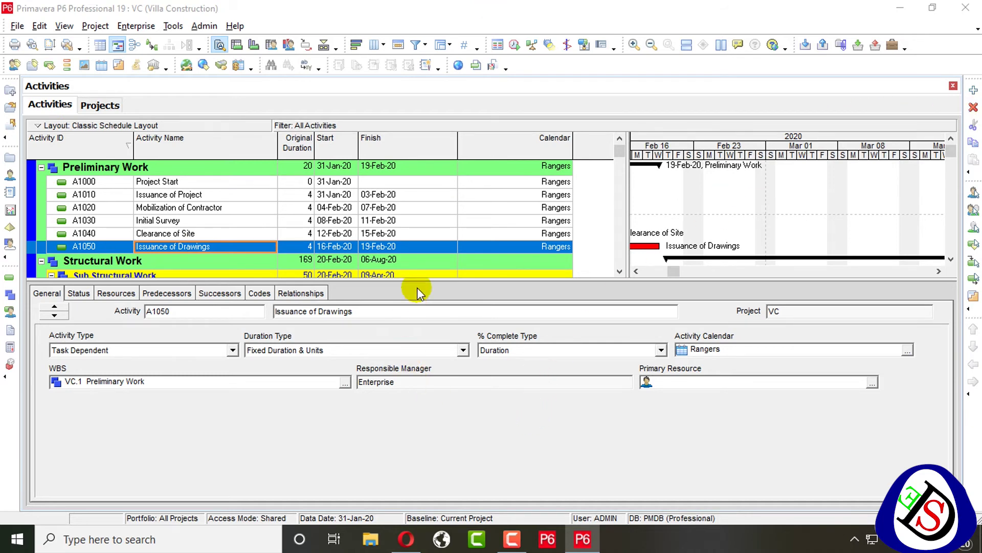
Add an activity named Project Managment under Preliminary Work, below A1050 Issuance of Drawings.
click(386, 261)
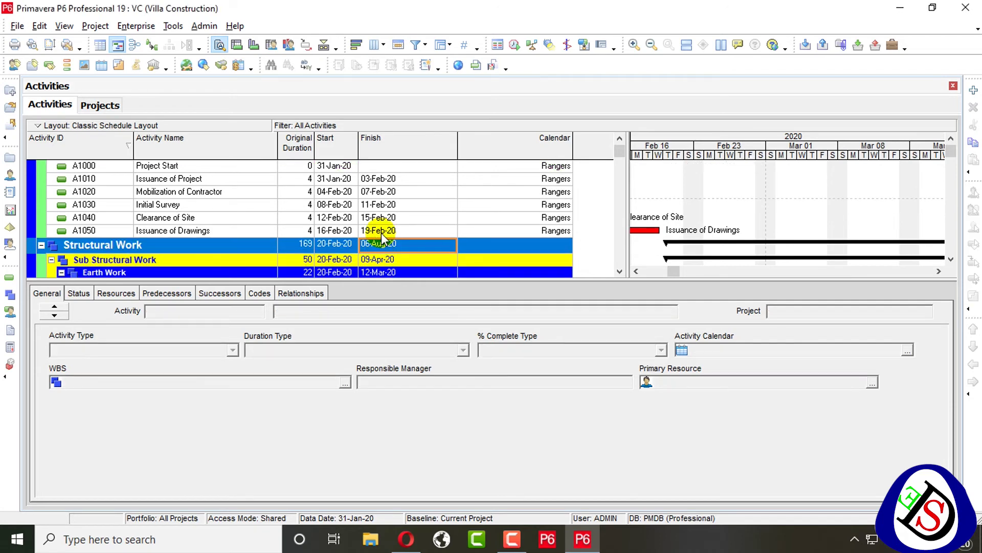
click(382, 231)
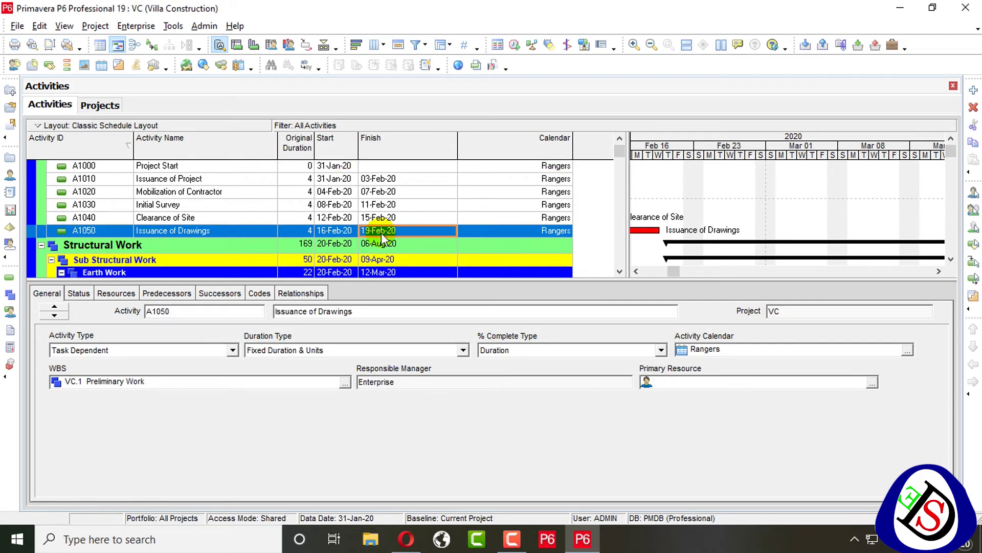
key(Insert)
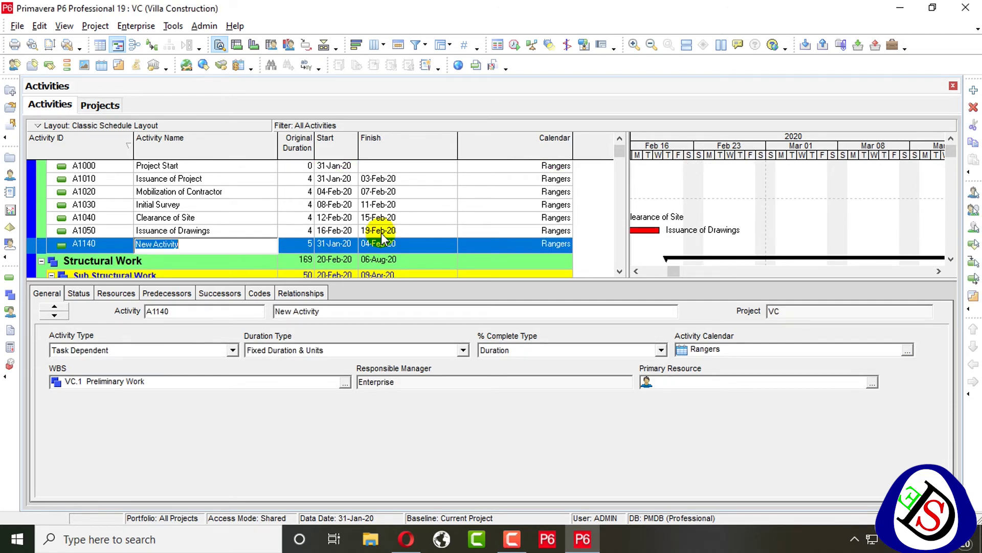
text(L)
key(BackSpace)
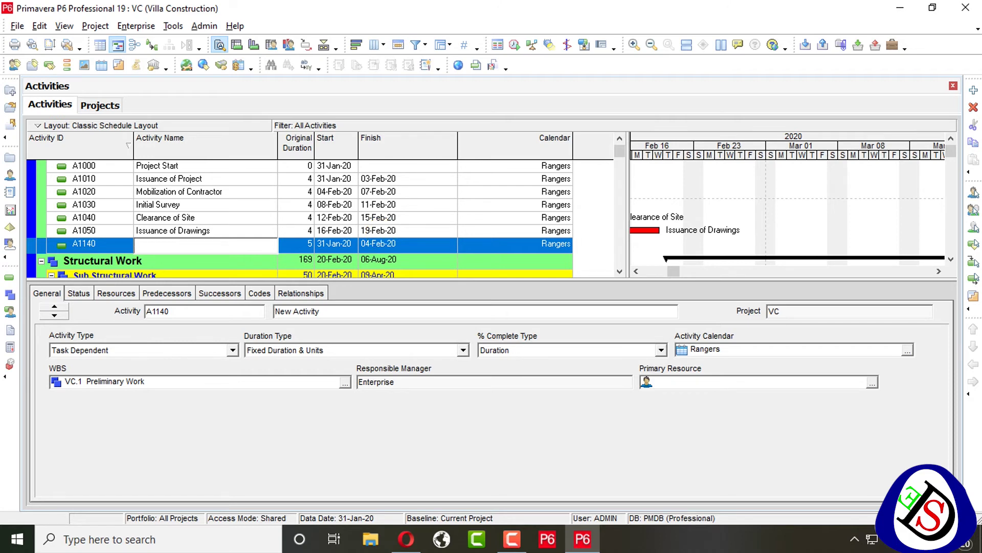
text(Project Managment level)
key(BackSpace)
key(BackSpace)
key(BackSpace)
key(BackSpace)
key(BackSpace)
key(BackSpace)
key(BackSpace)
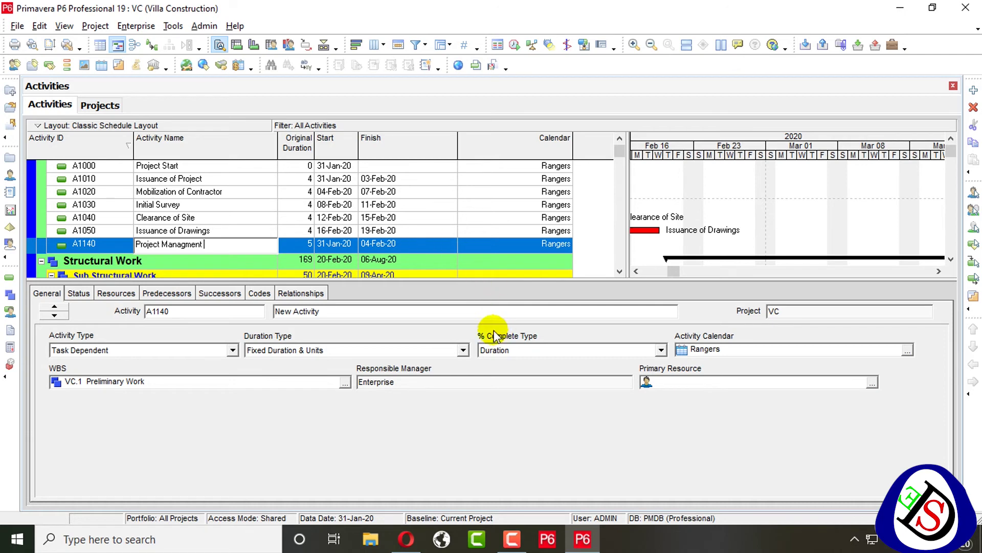
Set the activity type of the Project Managment activity to Level of Effort.
click(383, 247)
click(133, 350)
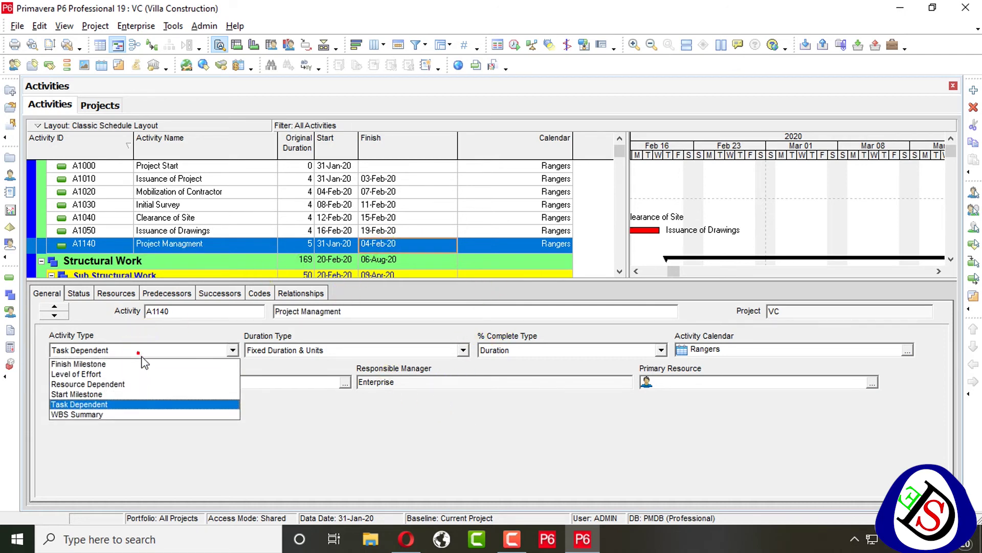
click(143, 374)
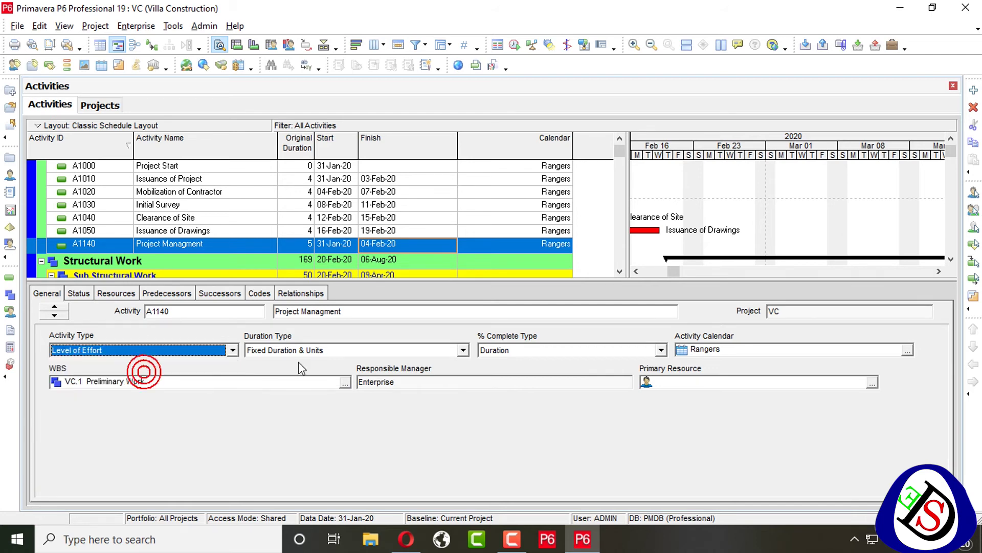
Assign A1000 Project Start as the predecessor of the Project Managment activity.
click(302, 293)
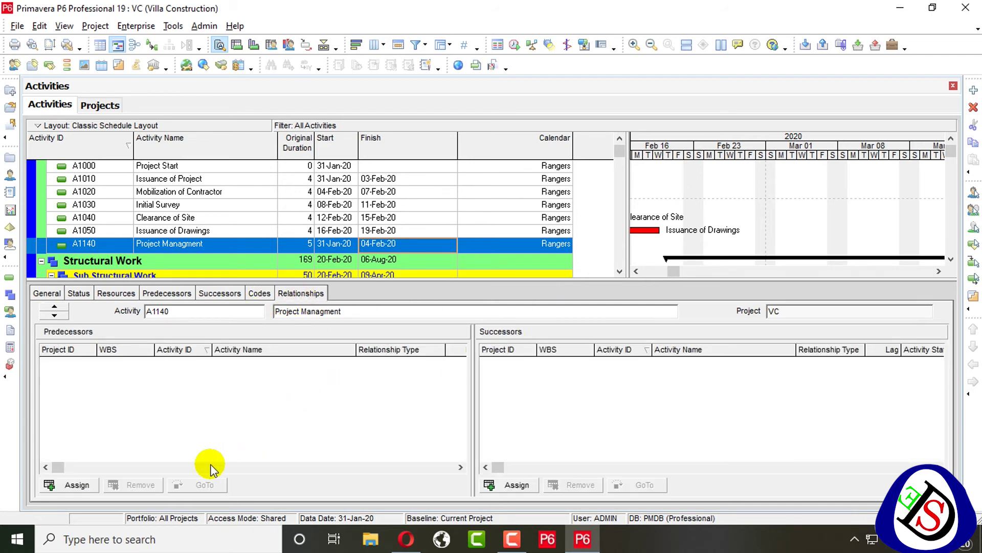
click(66, 485)
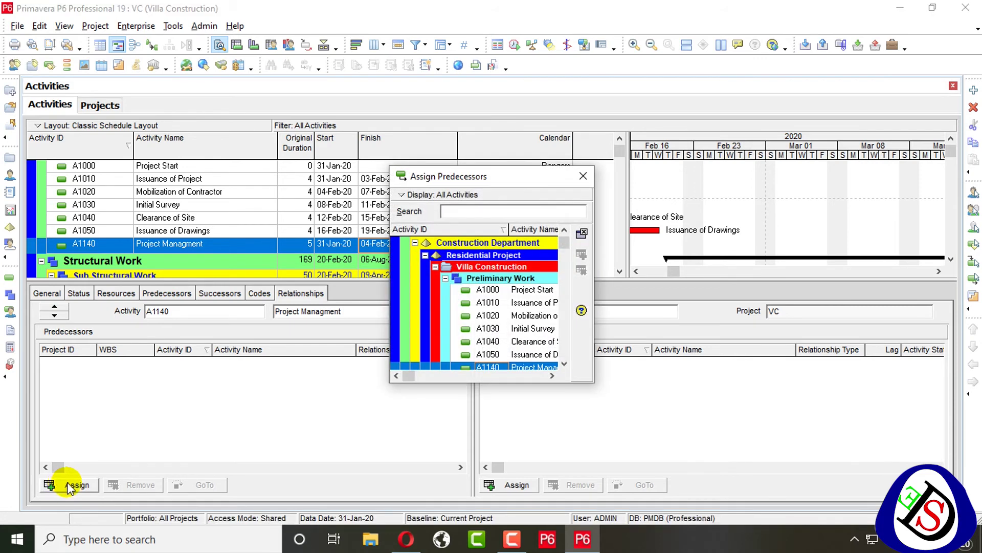
double_click(529, 289)
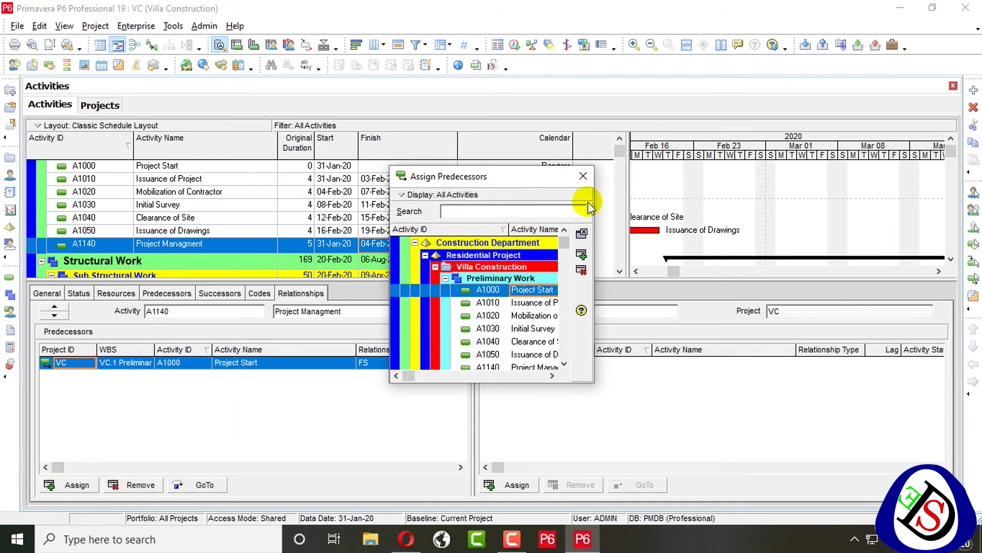
click(588, 181)
Assign A1050 Issuance of Drawings as the successor of the Project Managment activity.
click(523, 486)
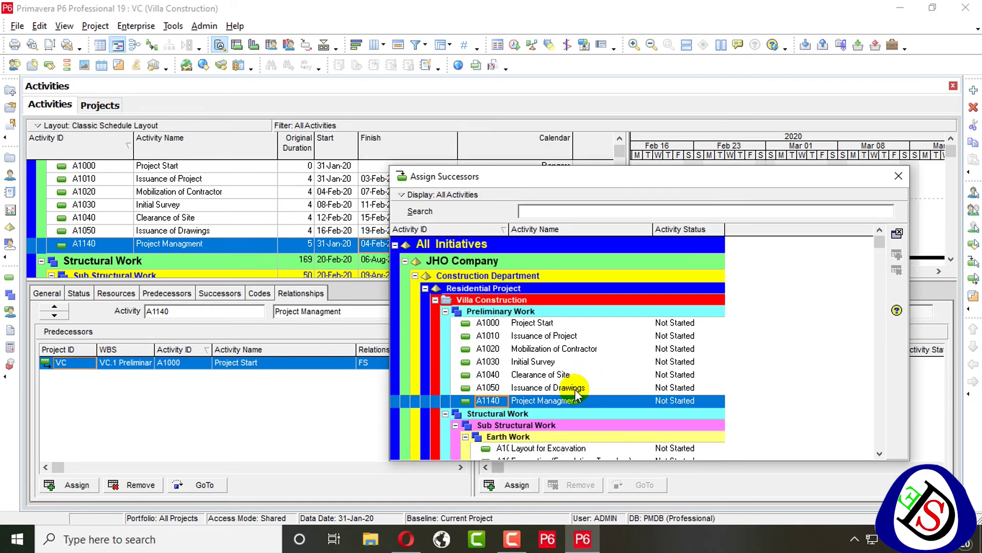
double_click(575, 389)
click(899, 177)
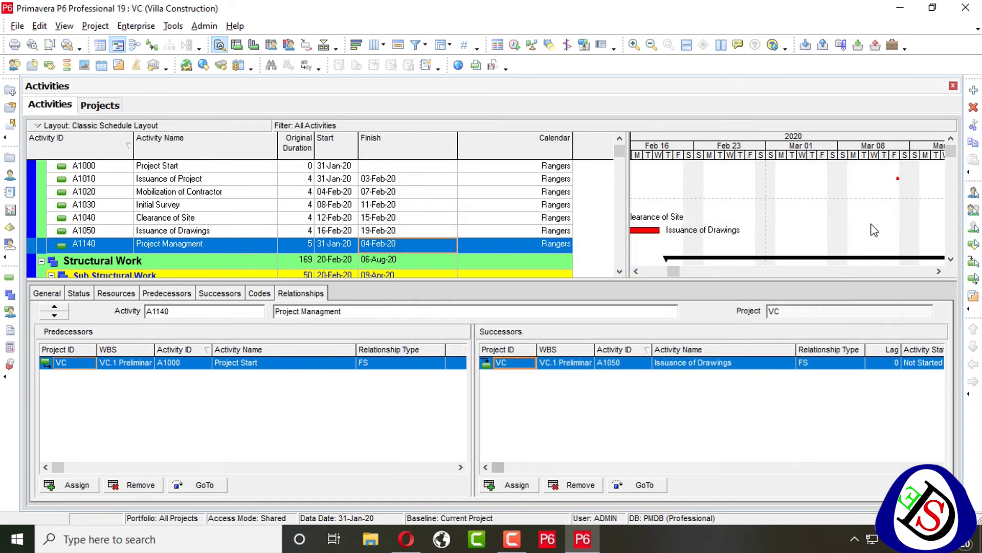
Change the relationship type from Project Managment to its successor A1050 Issuance of Drawings to FF and reschedule the project.
click(816, 365)
click(818, 378)
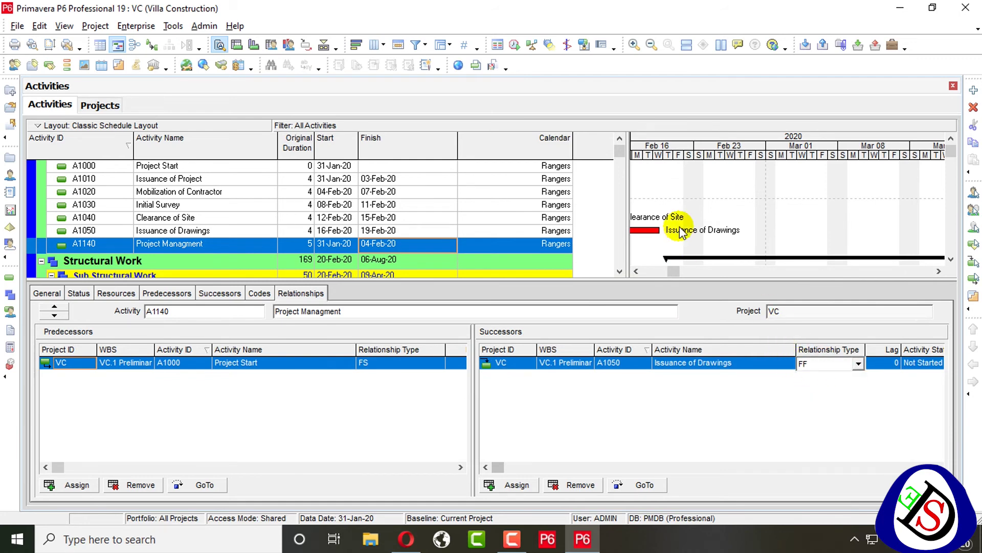
click(805, 167)
click(719, 196)
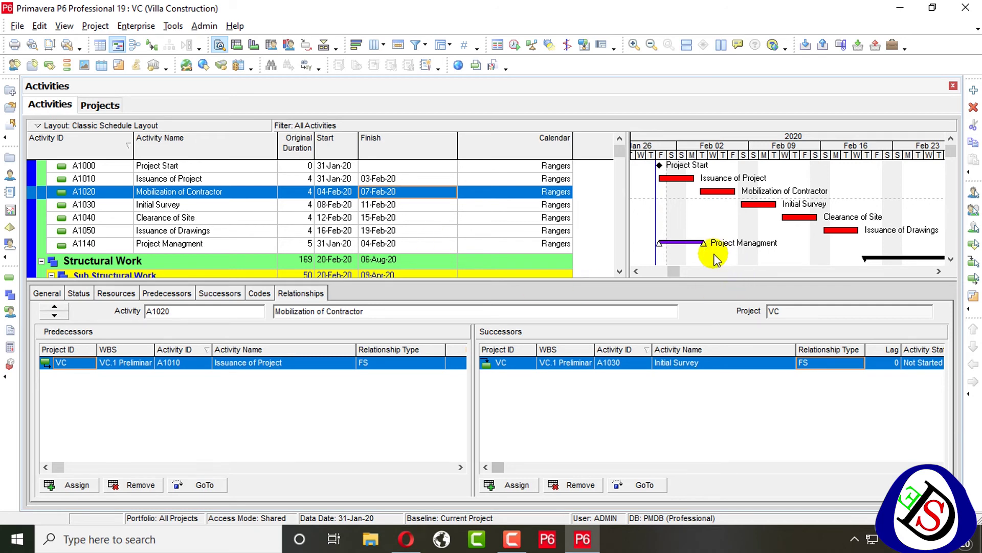
key(F9)
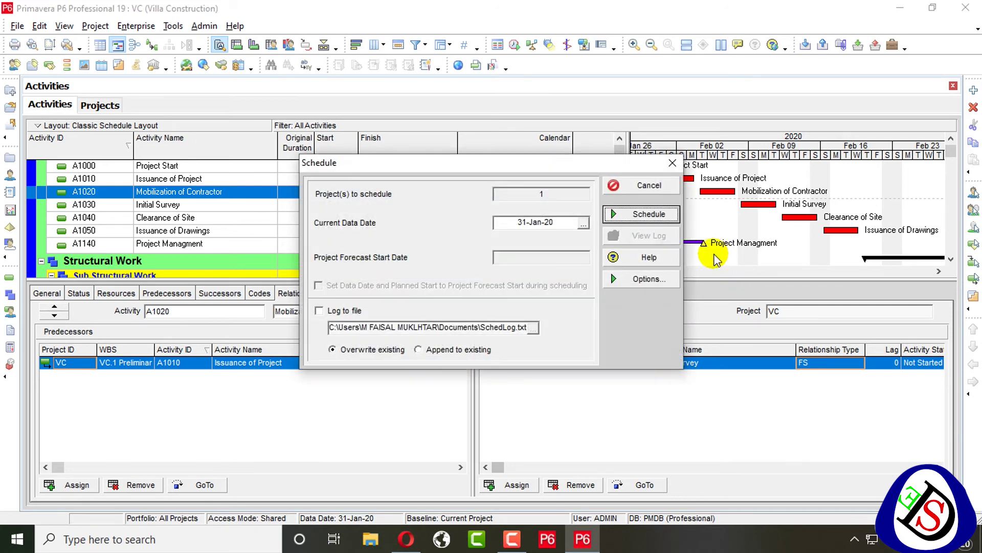
key(Return)
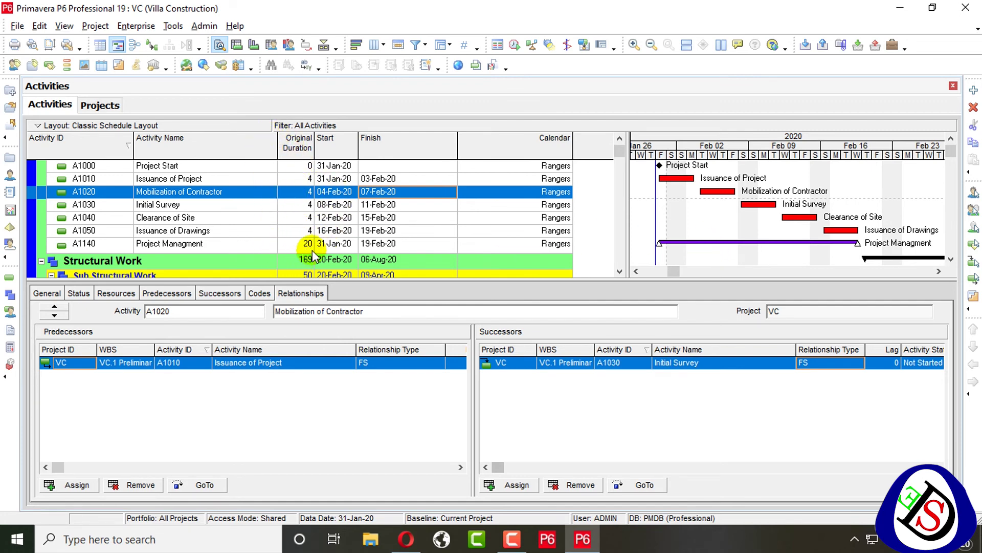
Set the original duration of A1020 Mobilization of Contractor under Preliminary Work to 5.
scroll(302, 243, up, 2)
scroll(315, 202, down, 1)
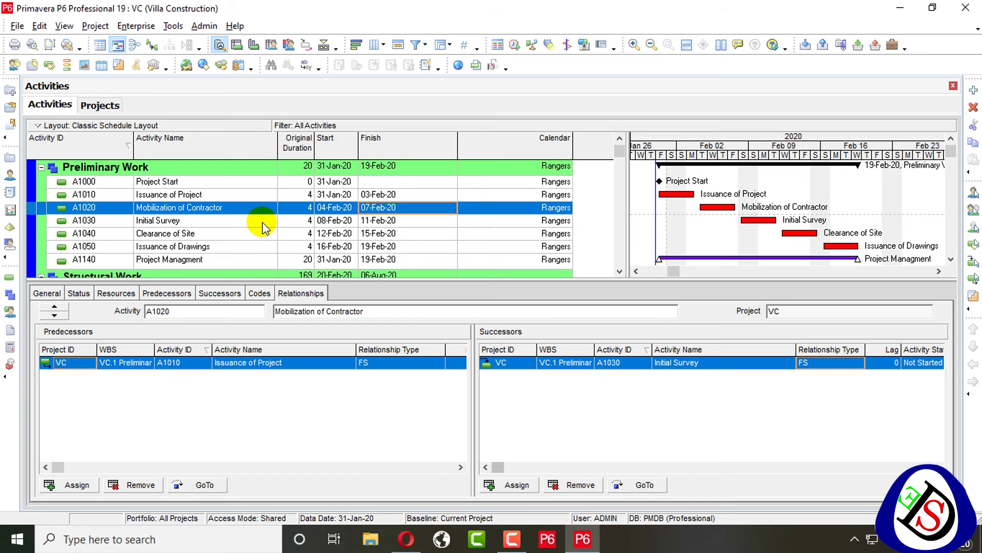
click(304, 207)
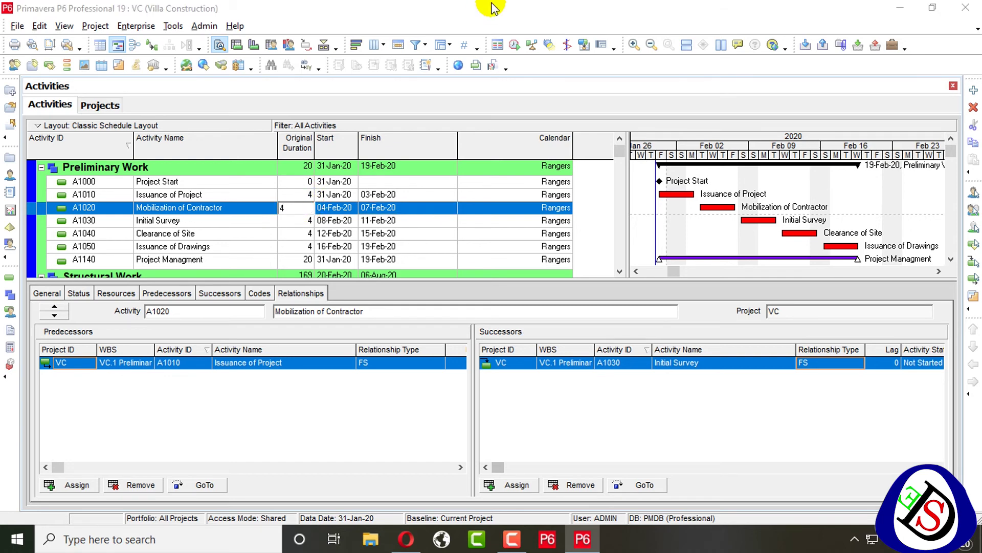
click(296, 207)
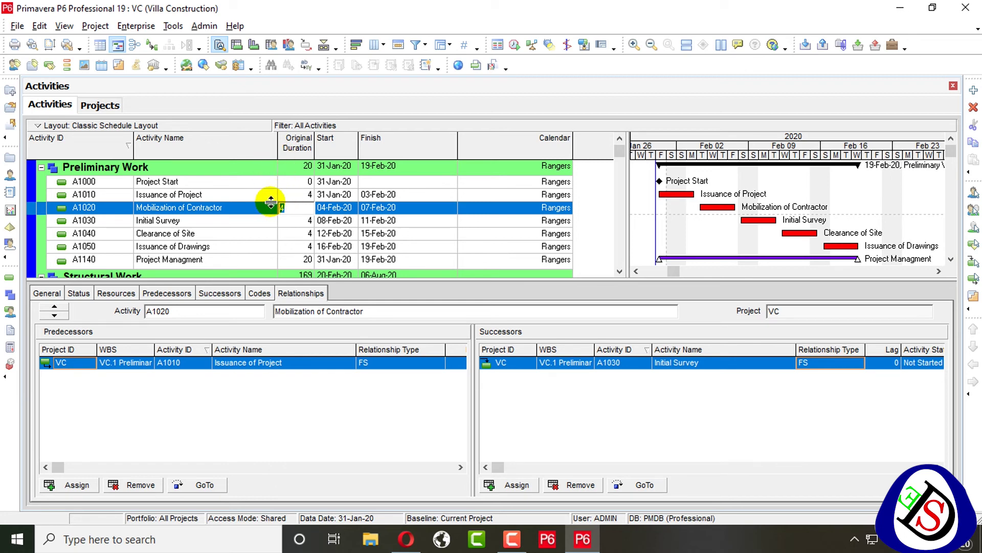
text(5)
click(295, 216)
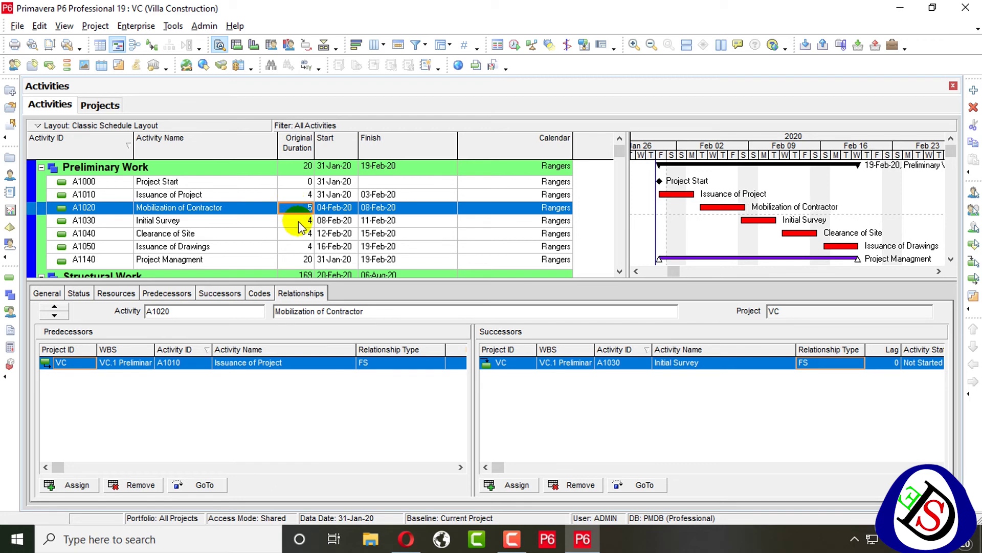
Set the original duration of A1030 Initial Survey to 8 and of A1040 Clearance of Site to 9.
click(295, 220)
click(284, 219)
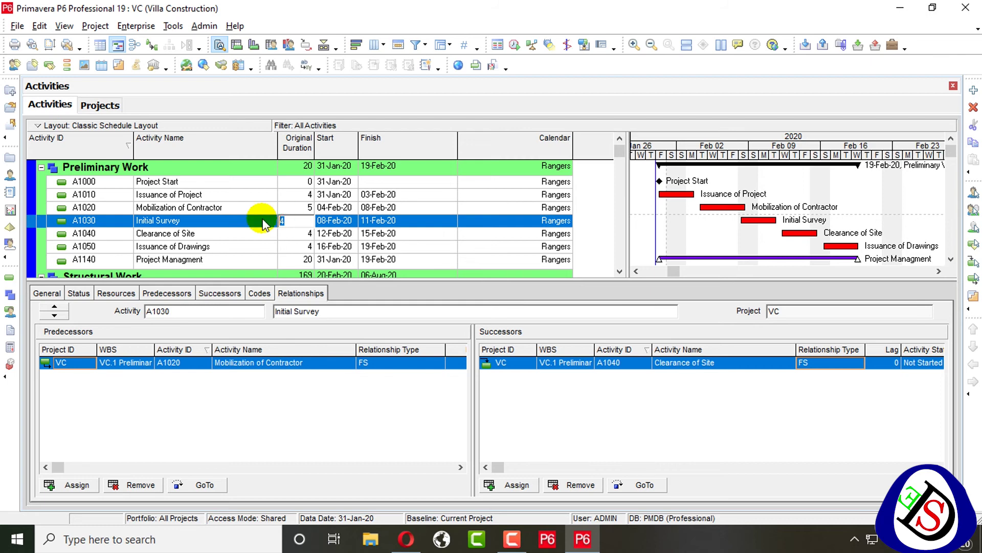
text(8)
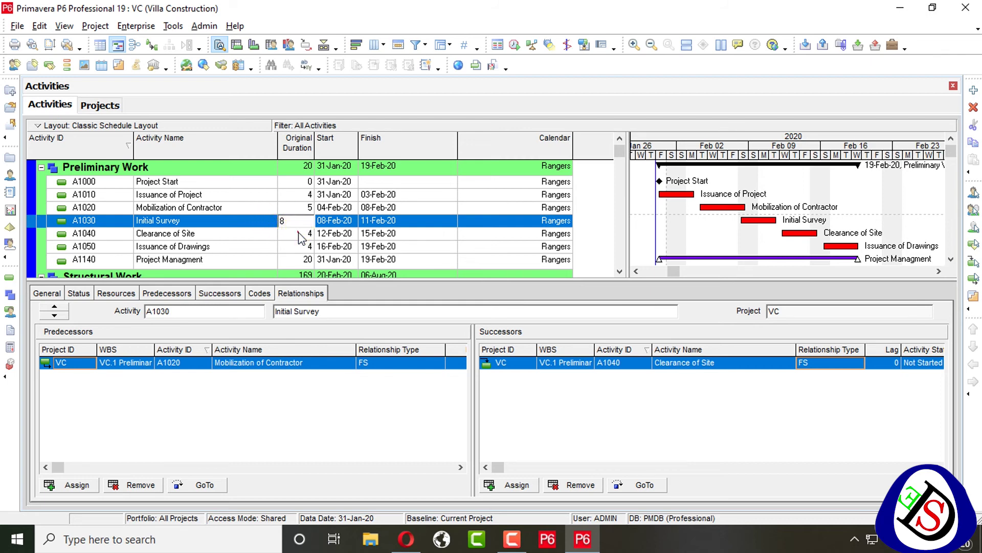
click(299, 235)
click(284, 234)
double_click(284, 233)
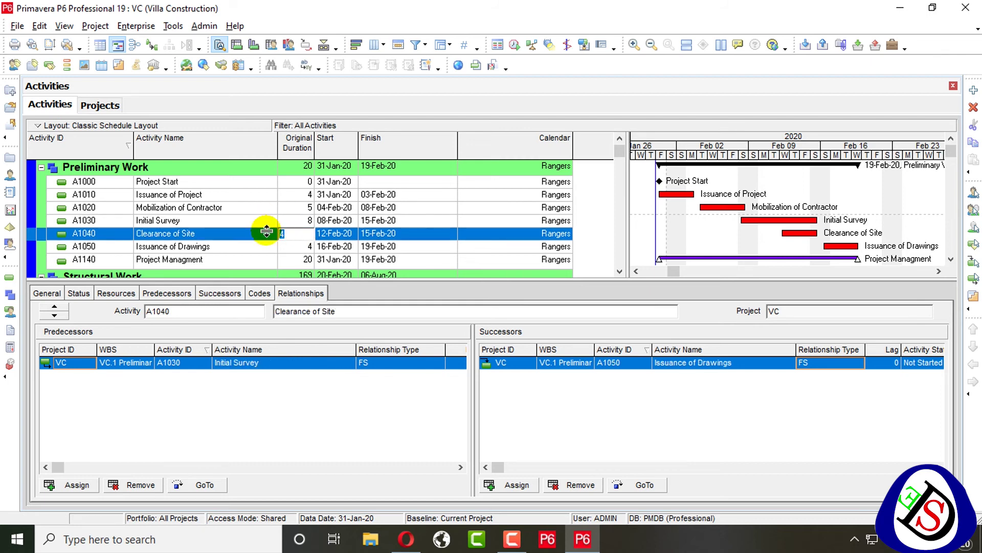
text(9)
key(Return)
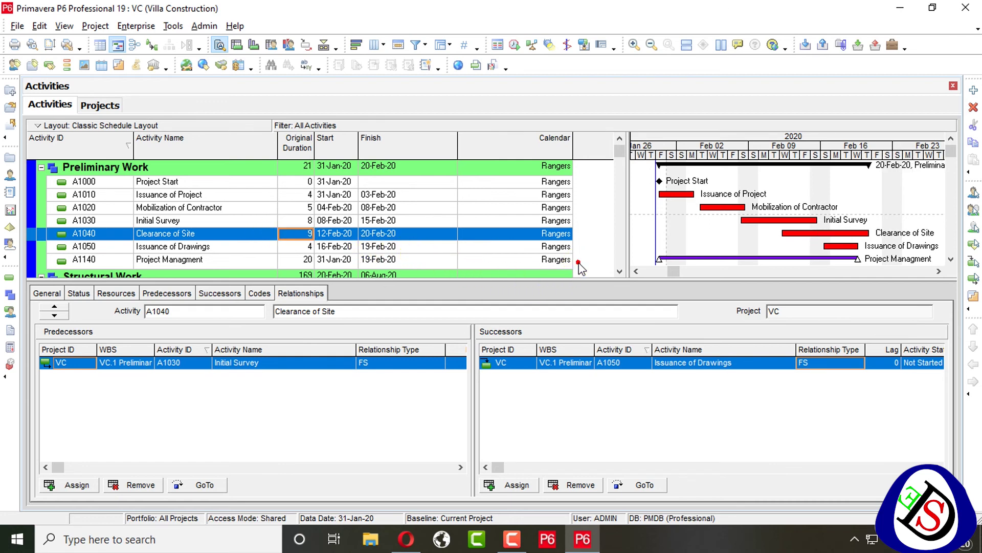
Reschedule the project with the changed Preliminary Work durations.
scroll(467, 251, down, 1)
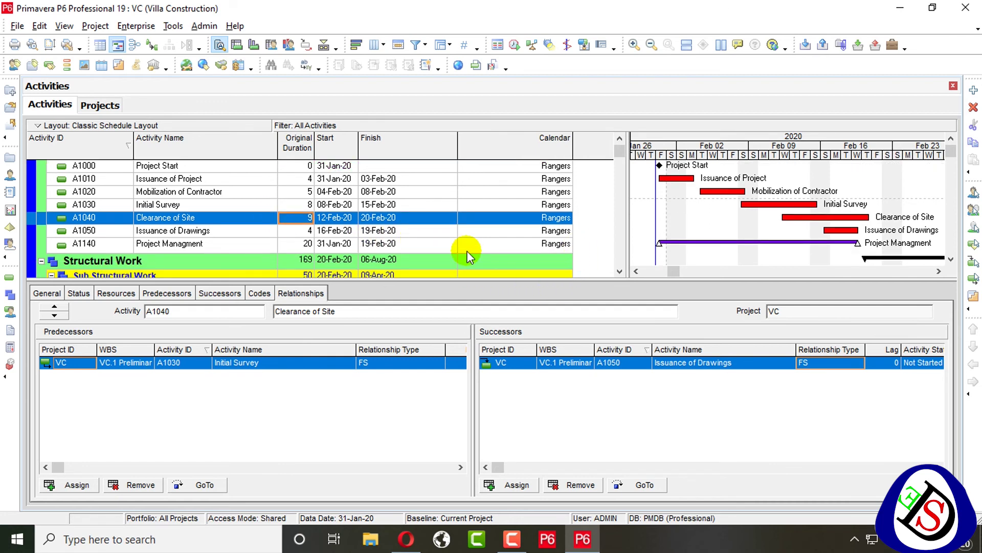
key(F9)
key(Return)
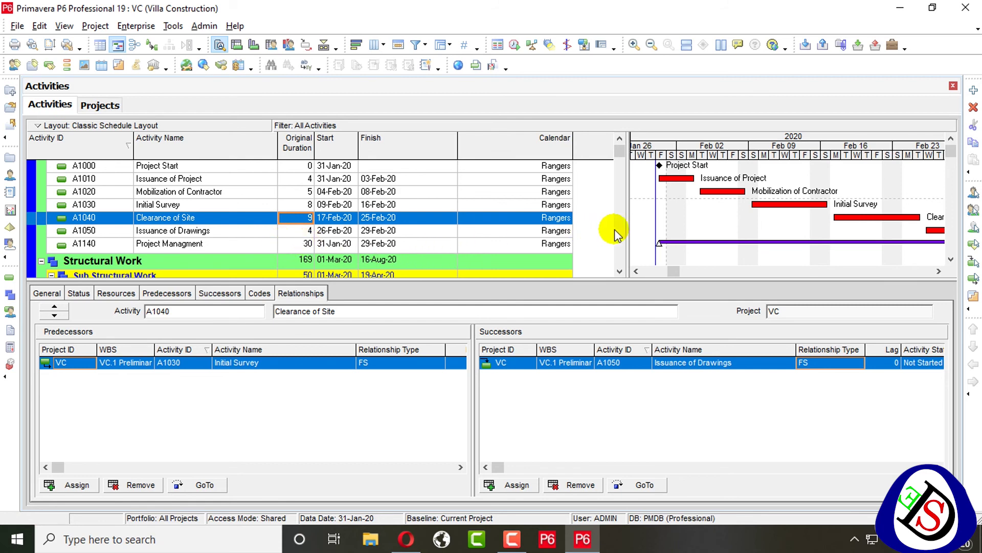
Review the Gantt chart bar definitions and filters for the resource dependent and WBS summary activity bars.
drag(675, 271, 655, 271)
right_click(684, 243)
click(717, 272)
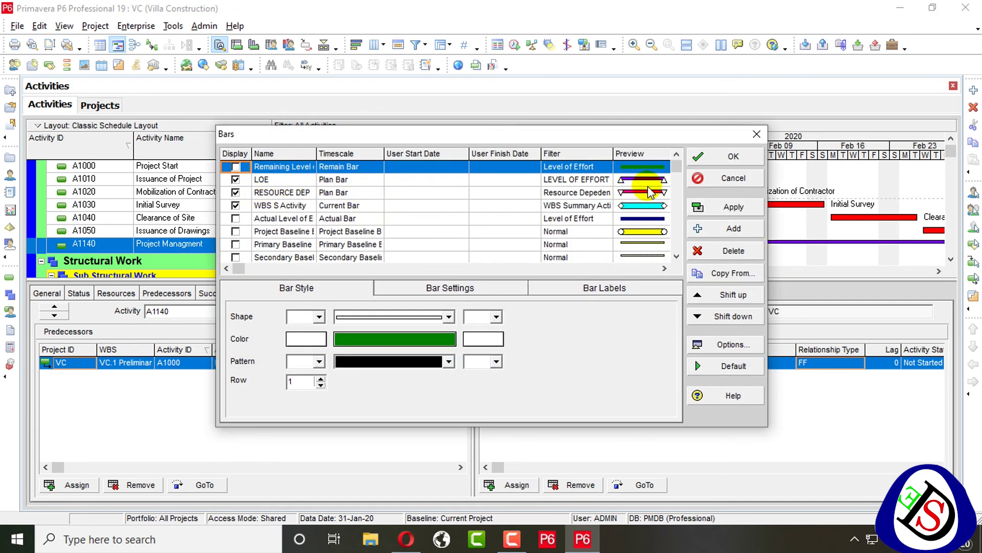
click(582, 194)
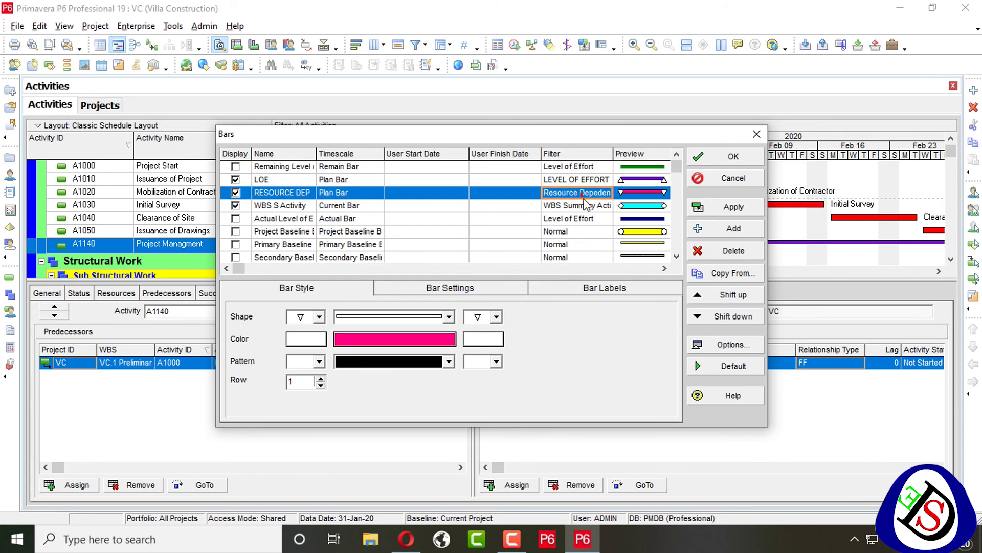
click(584, 206)
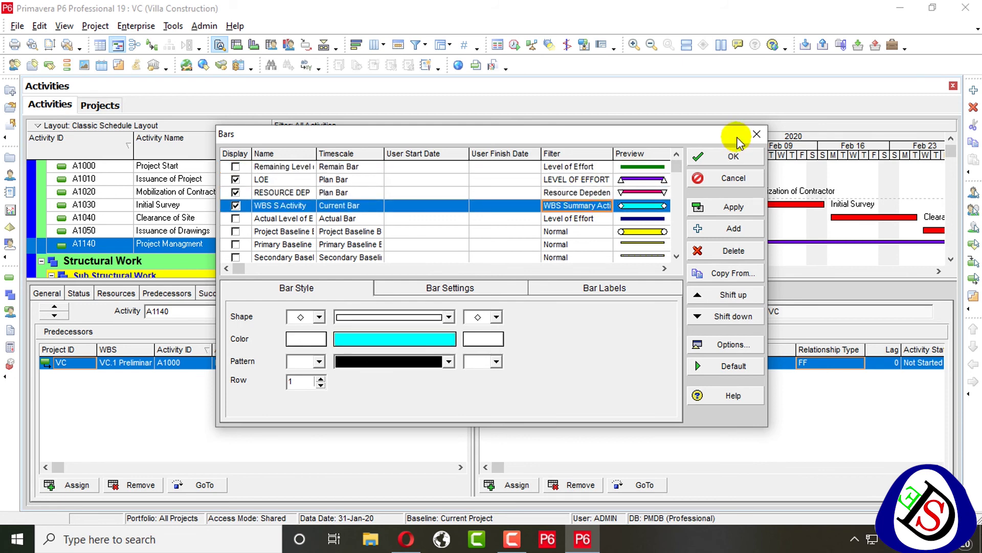
click(733, 156)
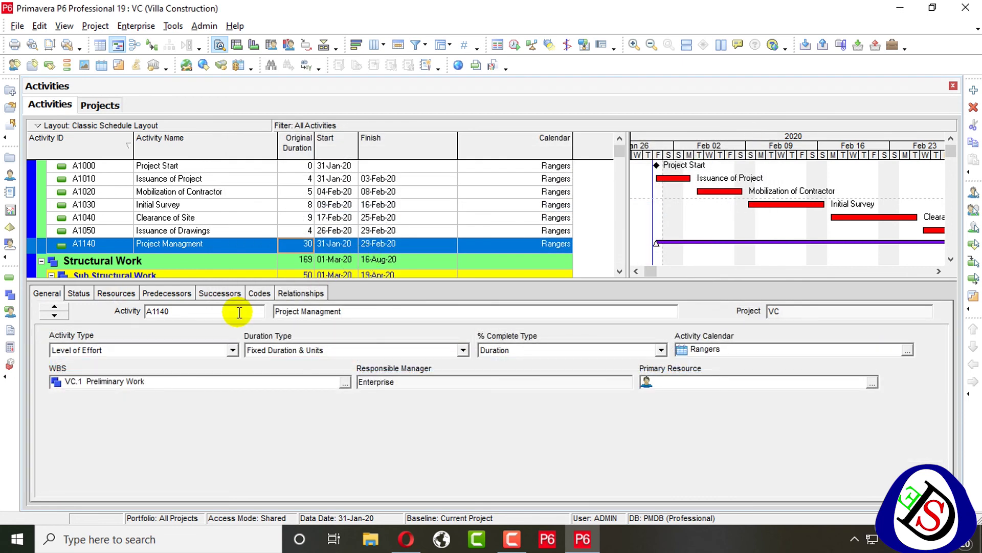
Open the activity type choices for the Project Managment activity.
click(166, 353)
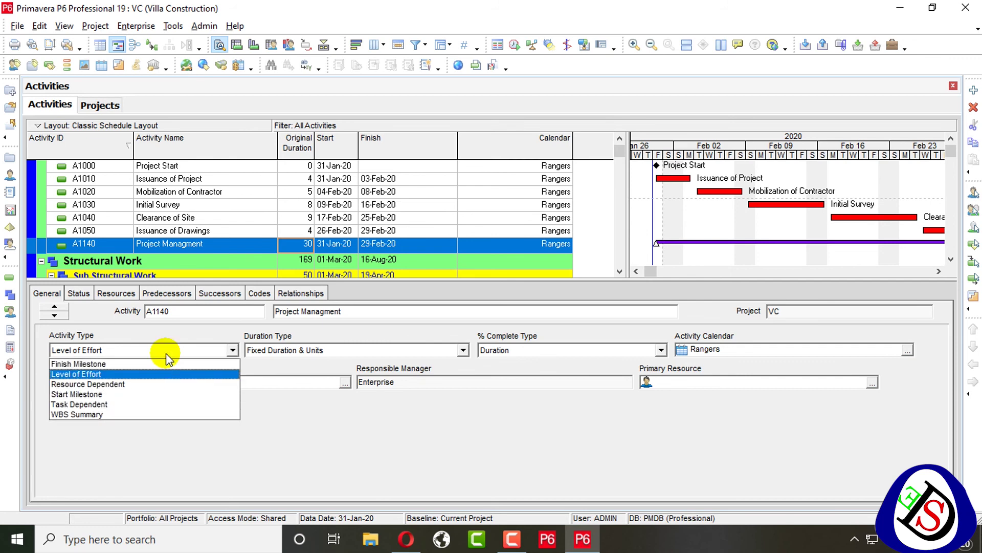